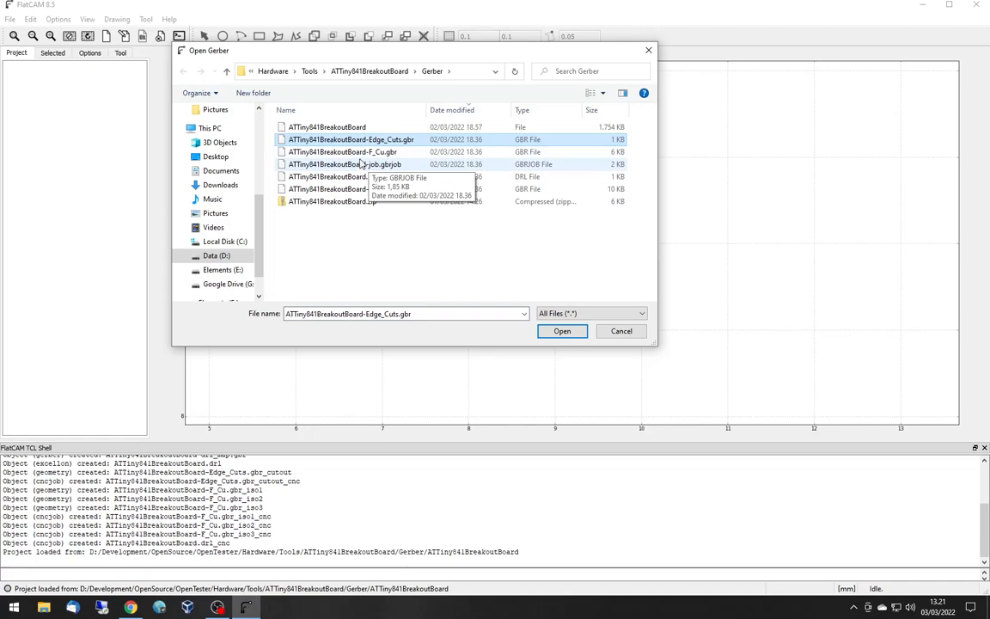
- Open the Gerber files ATTiny841BreakoutBoard-Edge_Cuts.gbr and ATTiny841BreakoutBoard-F_Cu.gbr
click(345, 152)
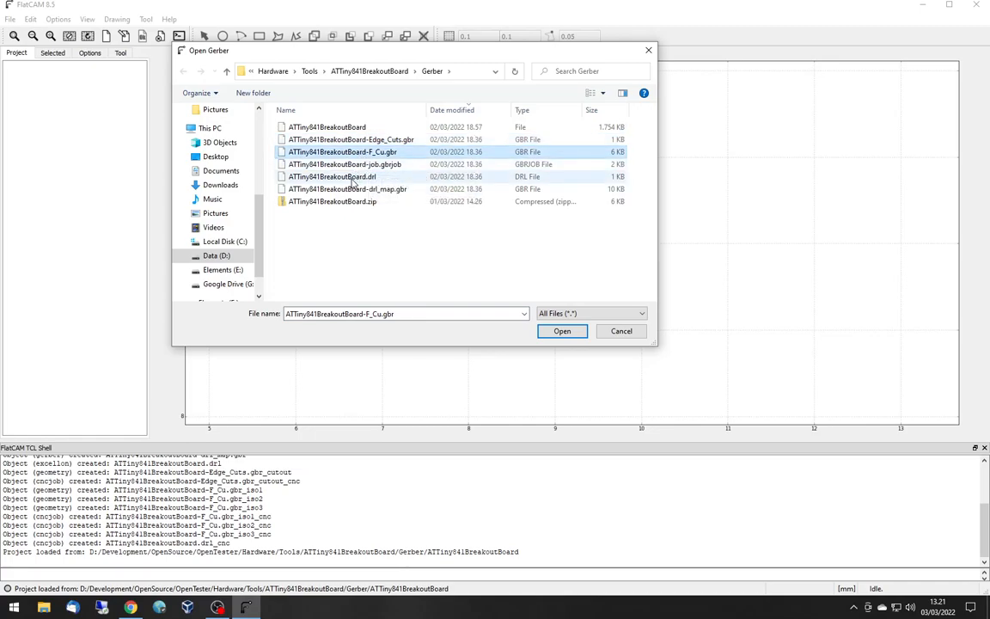
click(348, 189)
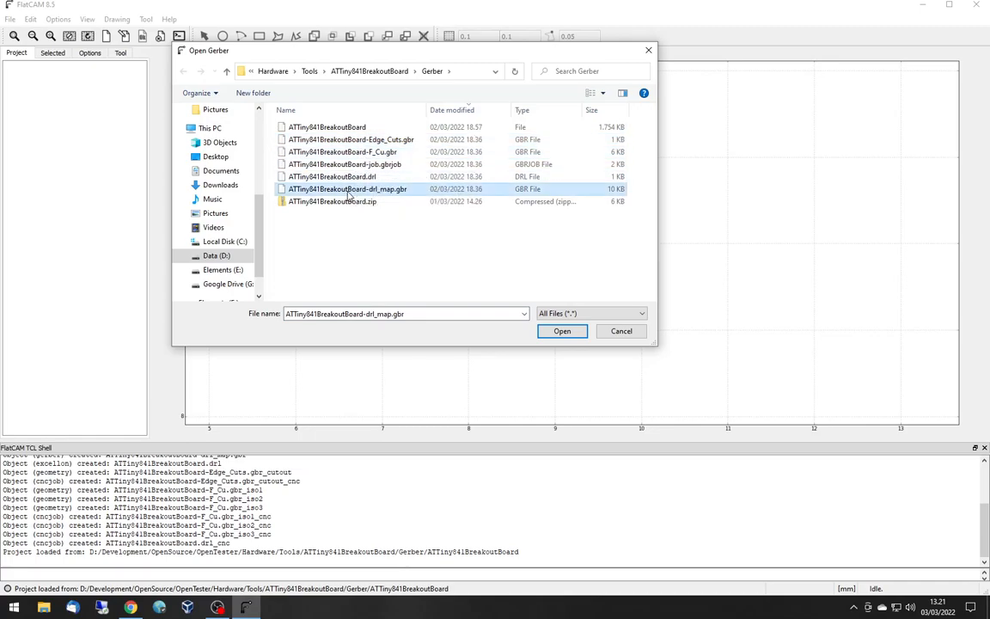
double_click(361, 140)
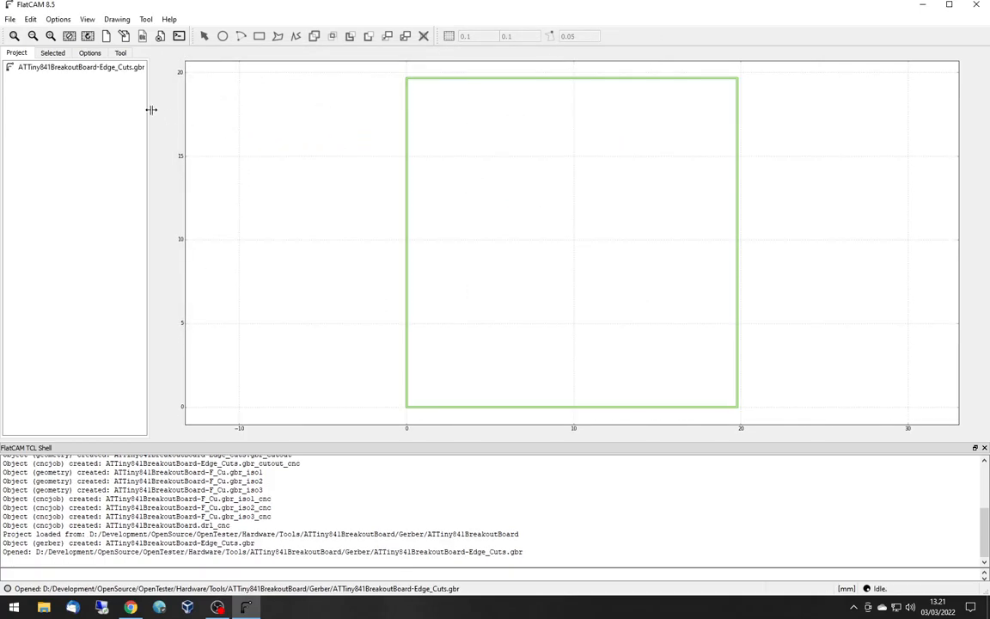
click(9, 19)
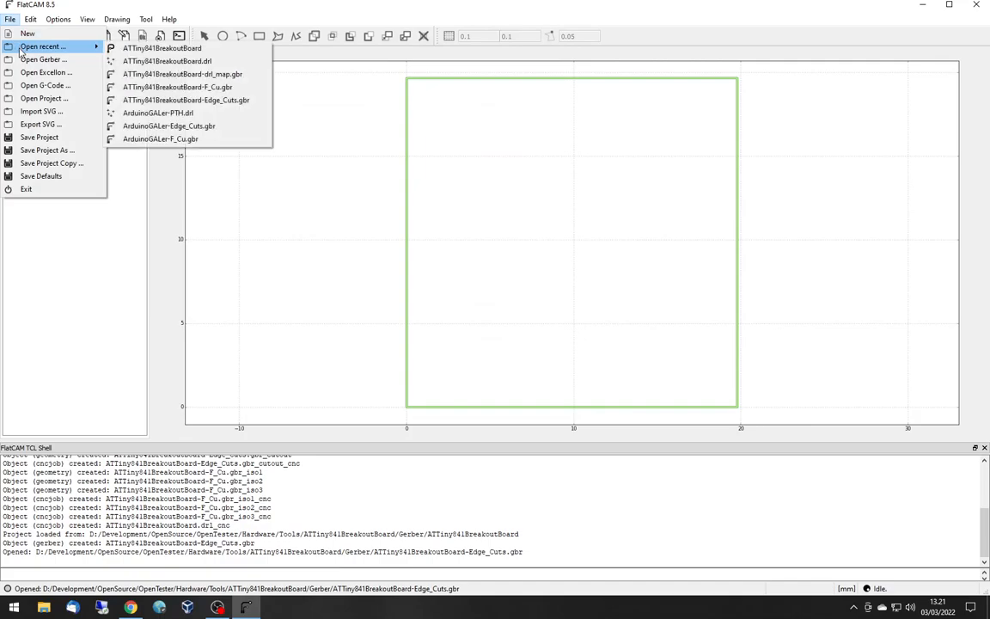
click(25, 60)
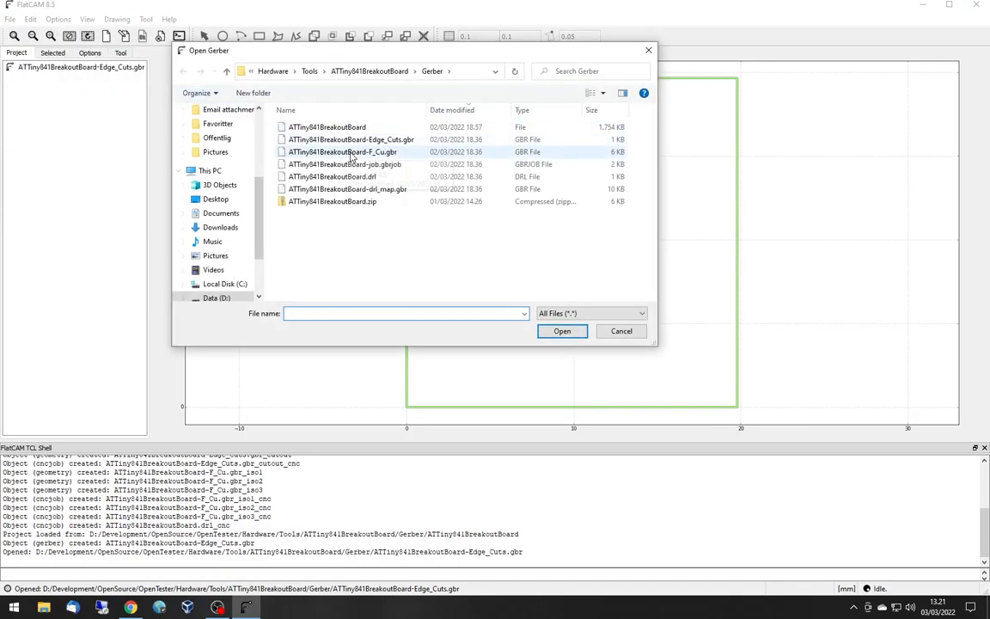
double_click(352, 152)
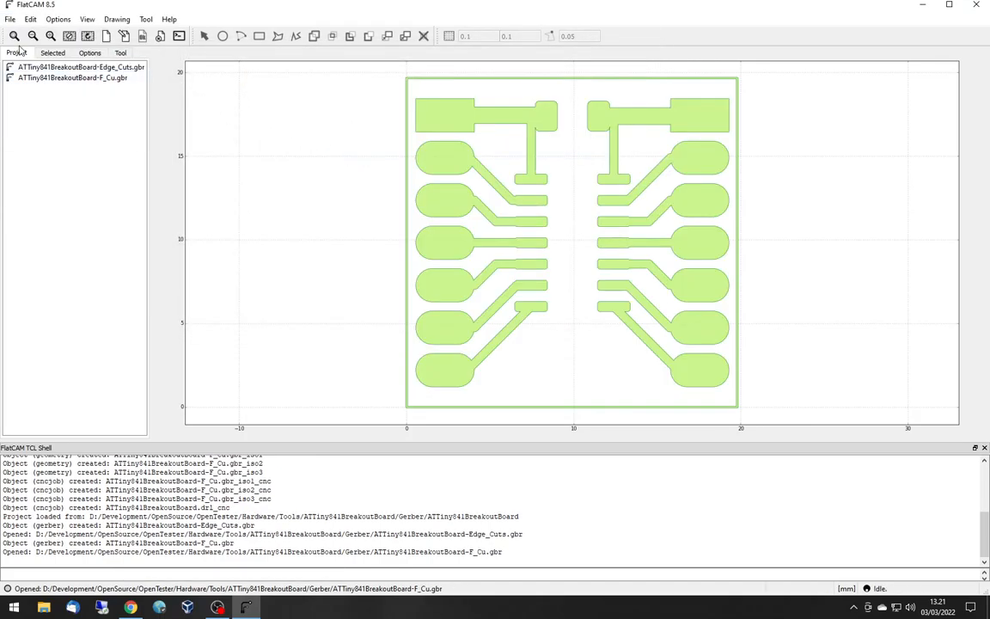
- Add the Gerber drill map ATTiny841BreakoutBoard-drl_map.gbr and the Excellon drill file ATTiny841BreakoutBoard.drl to the project
click(12, 20)
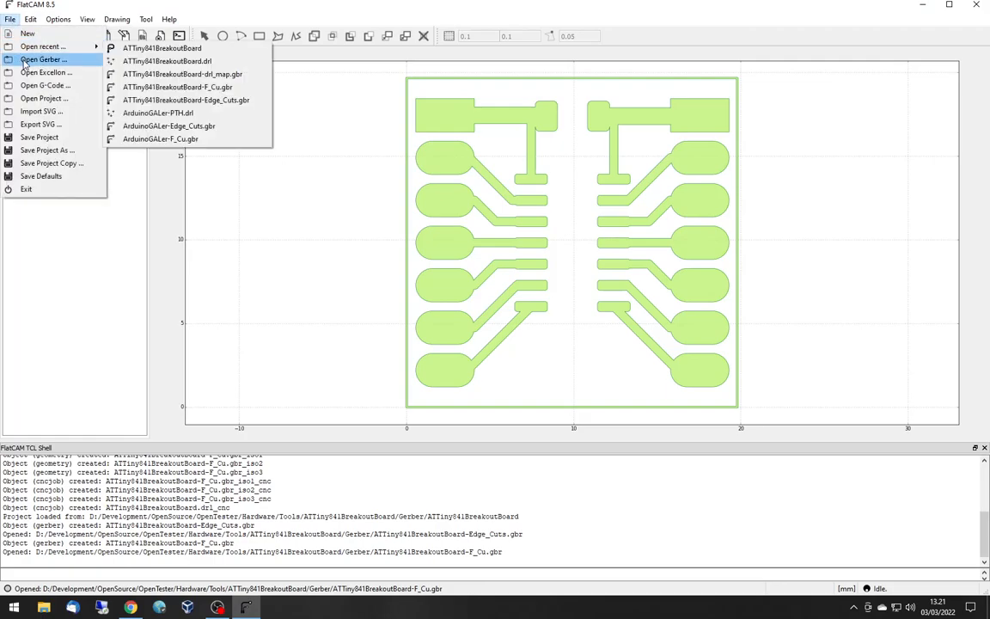
click(23, 62)
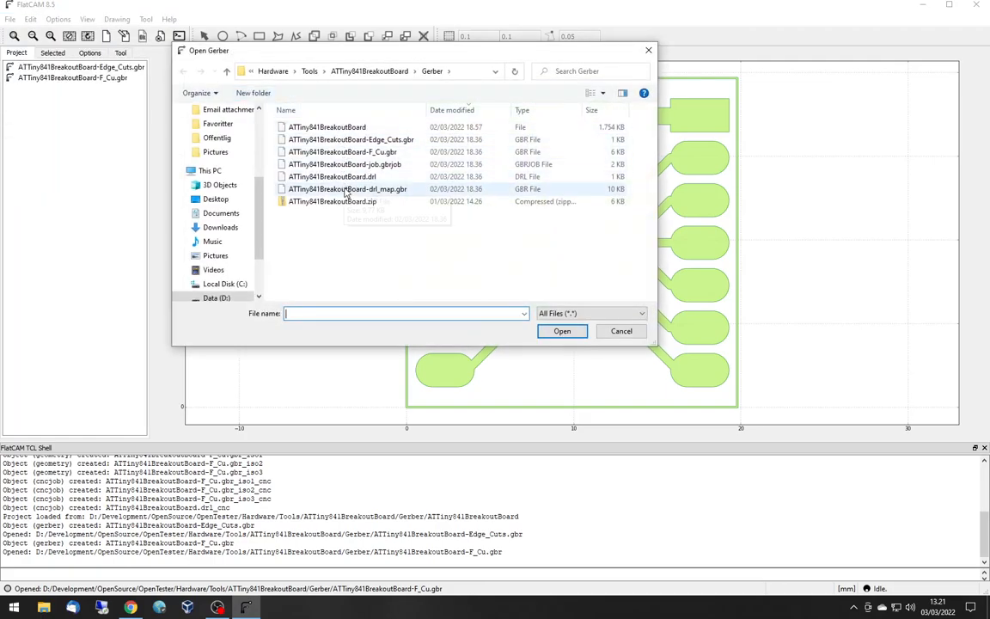
double_click(347, 189)
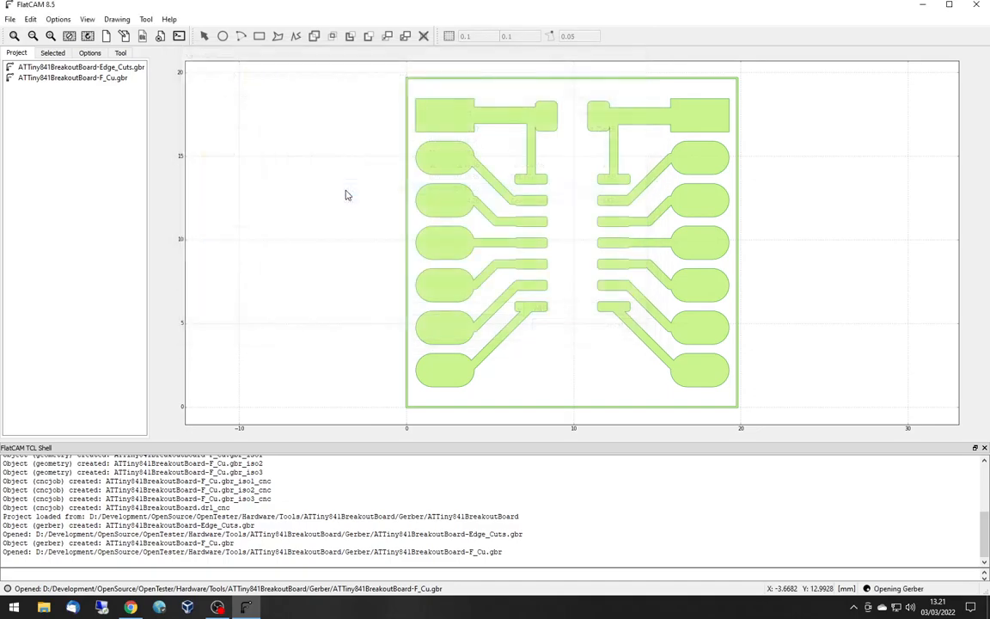
click(11, 20)
click(35, 72)
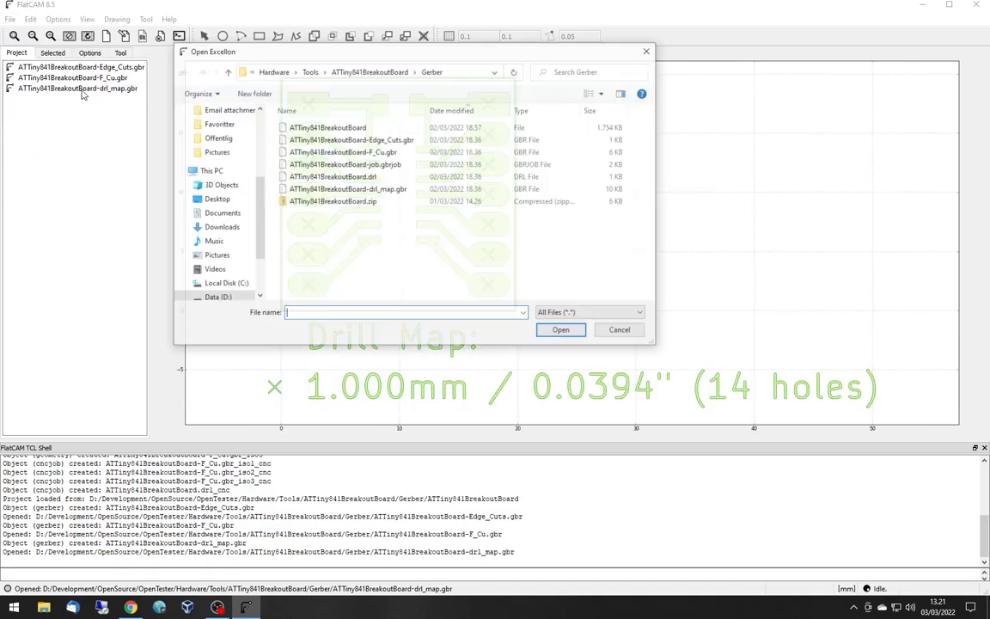
double_click(353, 176)
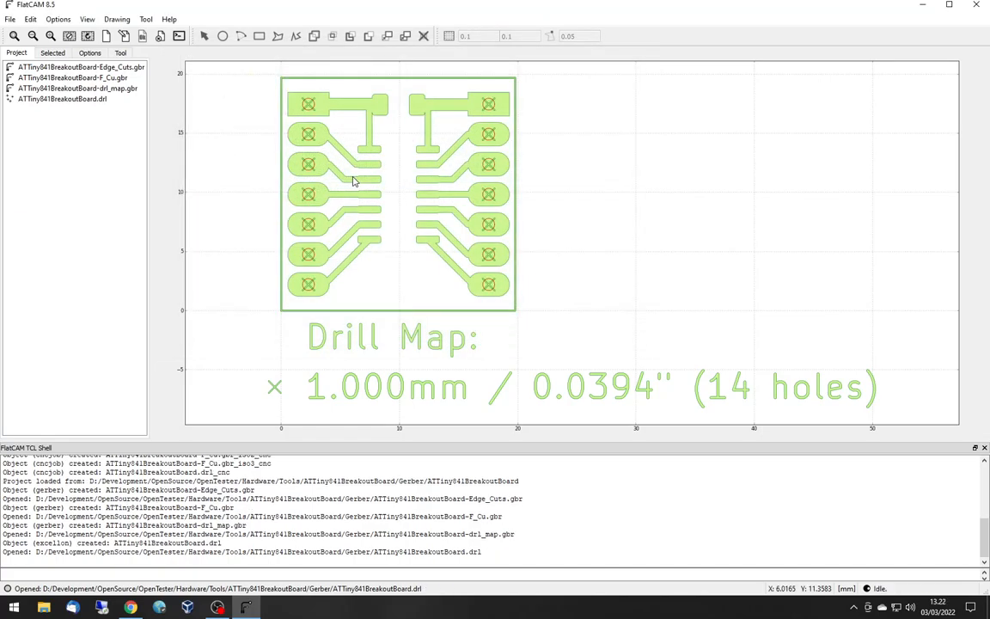
- Show the Gerber object settings of ATTiny841BreakoutBoard-F_Cu.gbr and widen the area that holds them
click(74, 78)
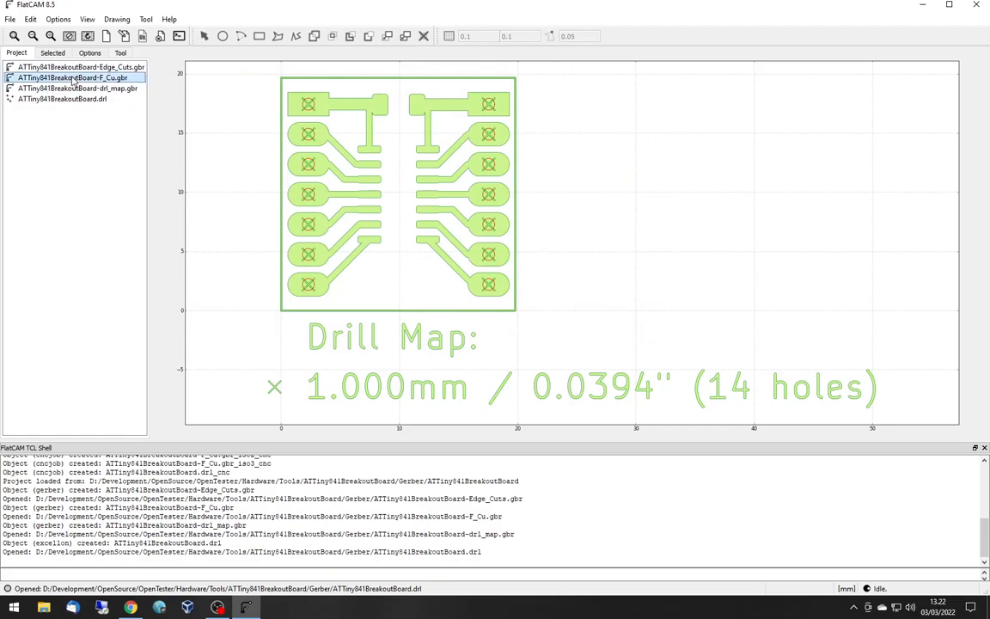
click(53, 54)
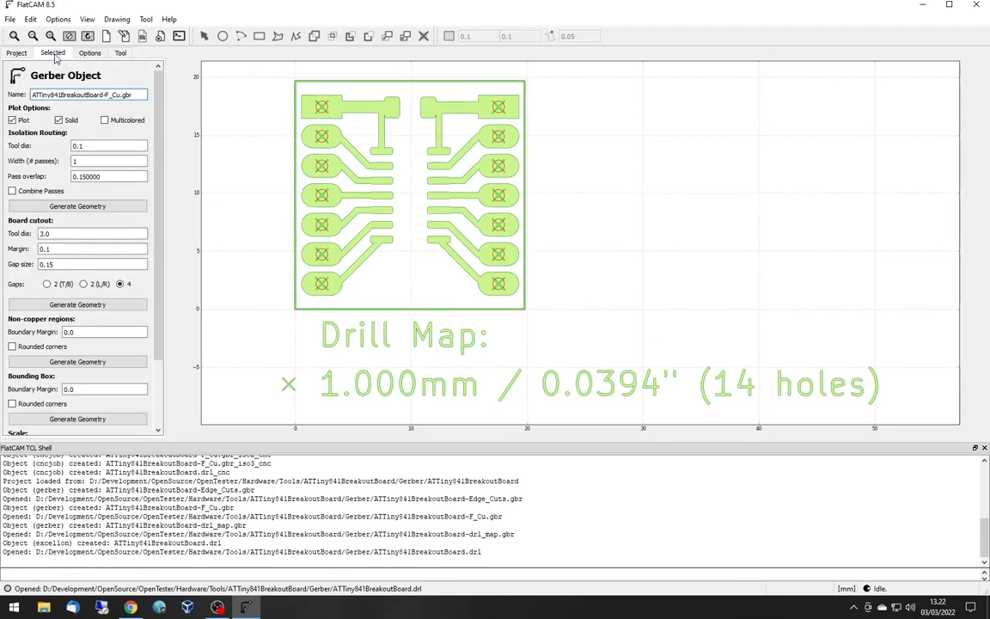
drag(168, 108, 230, 113)
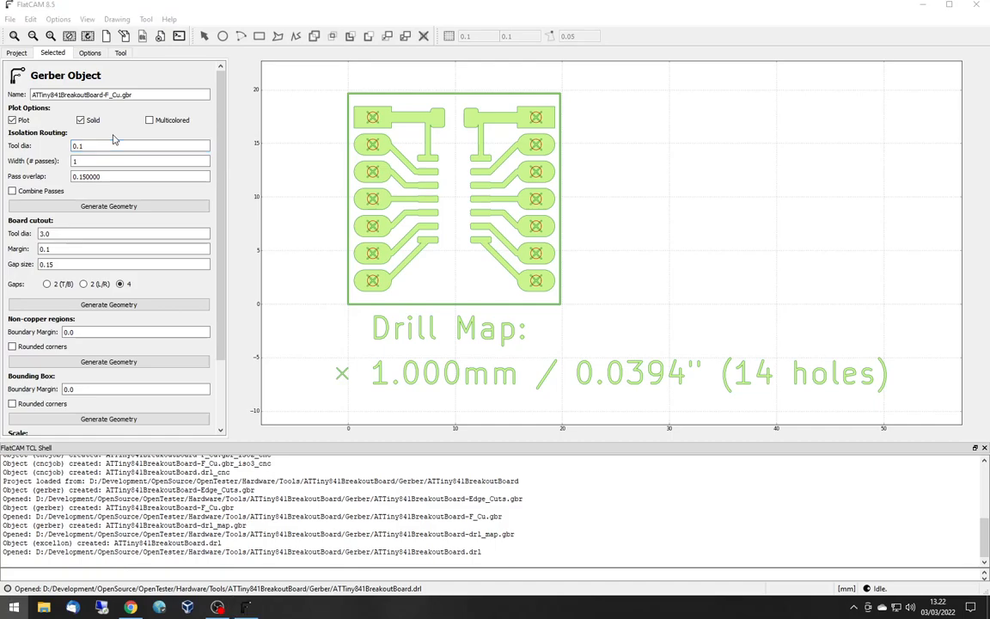
- Switch to Calculator in Scientific mode and divide 10 by 2
key(super)
text(cal)
key(Return)
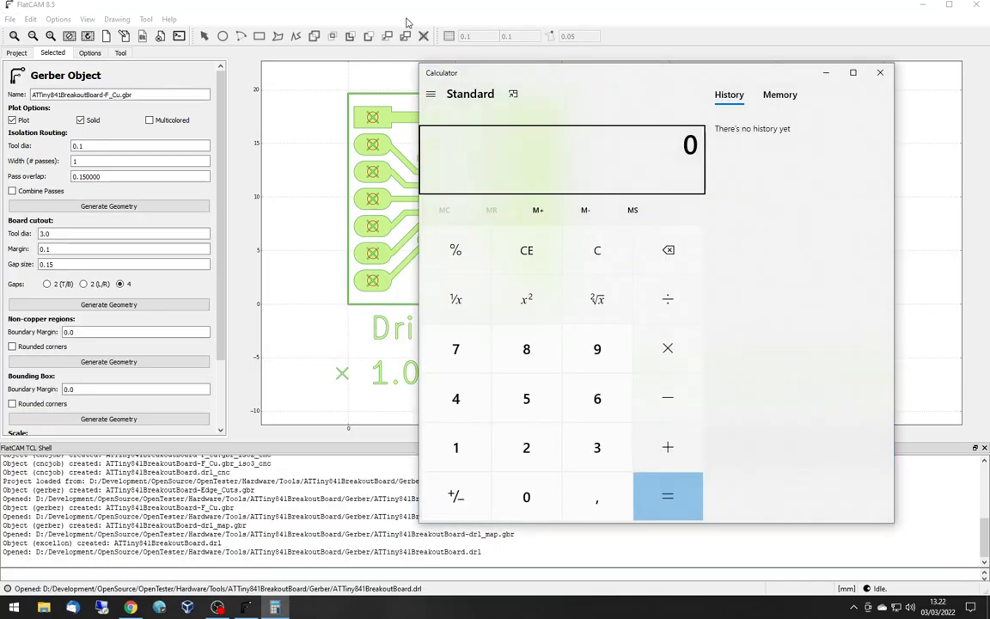
click(433, 98)
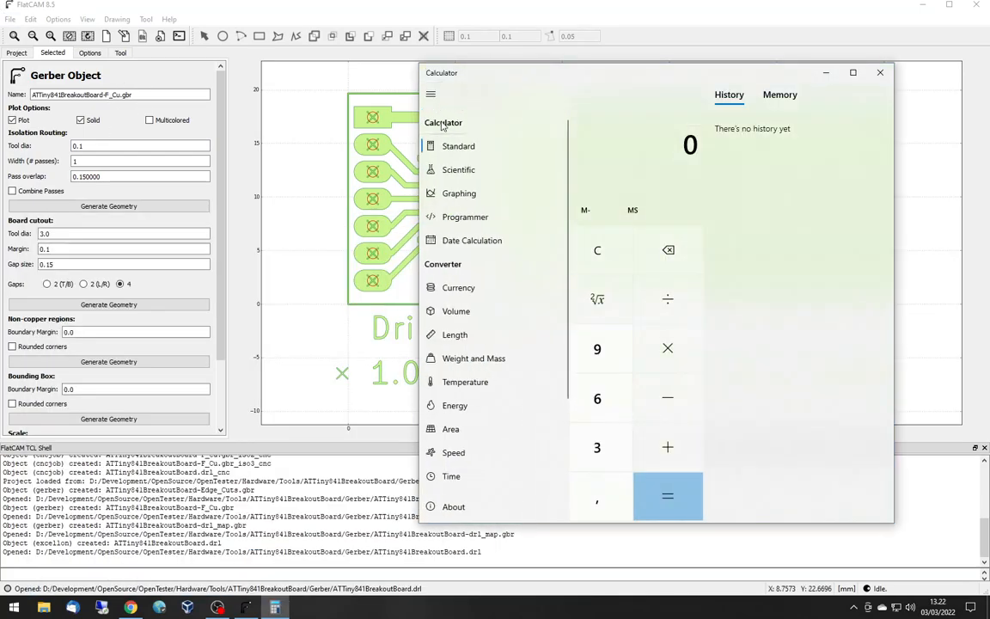
click(475, 172)
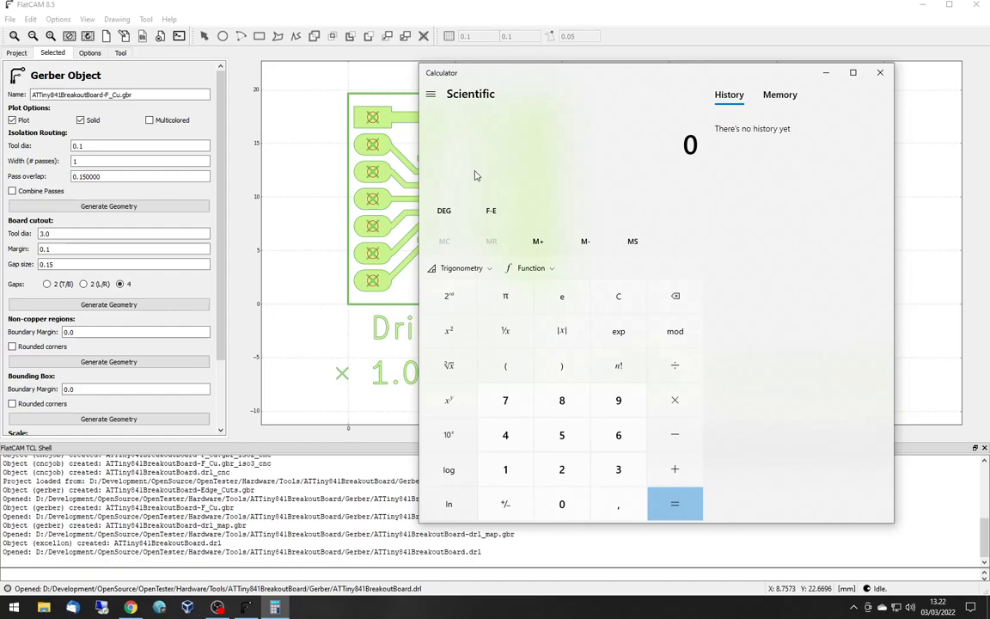
text(10)
text(/2)
key(Return)
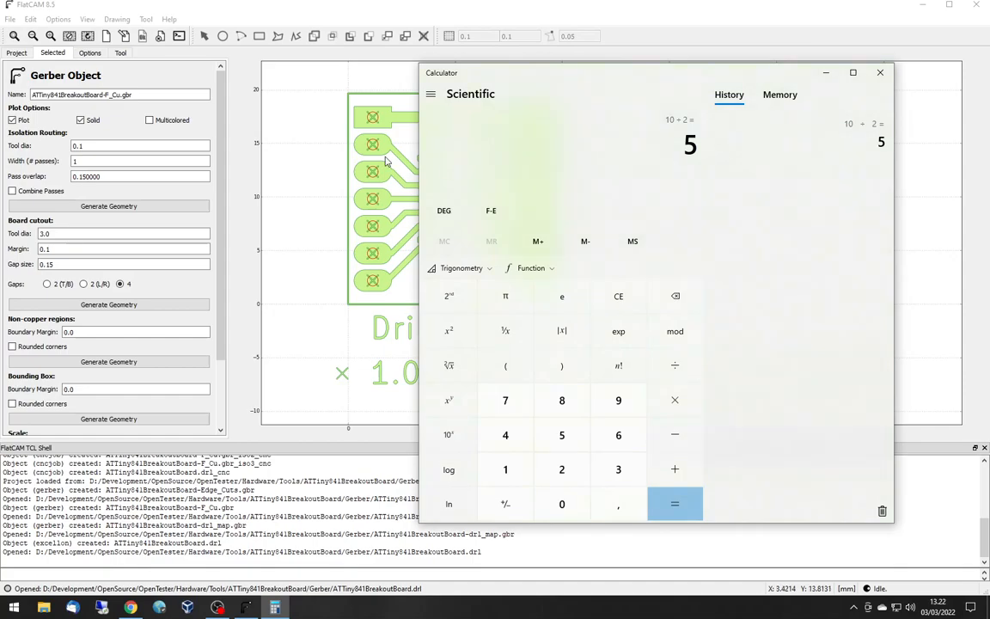
- Take the tangent of the result in degrees and multiply it by 2 and by 0,16
click(491, 271)
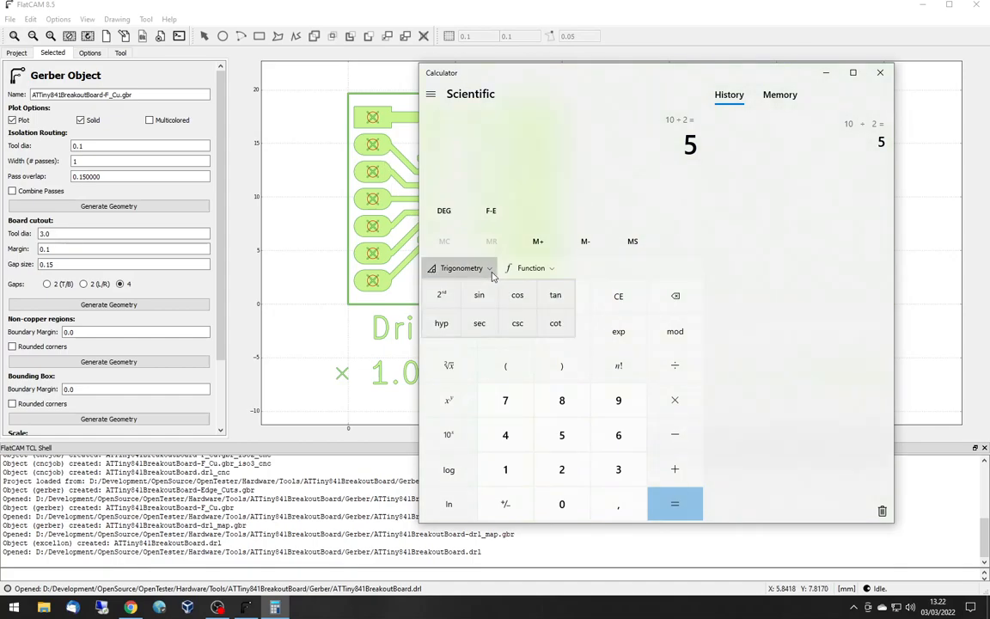
click(557, 296)
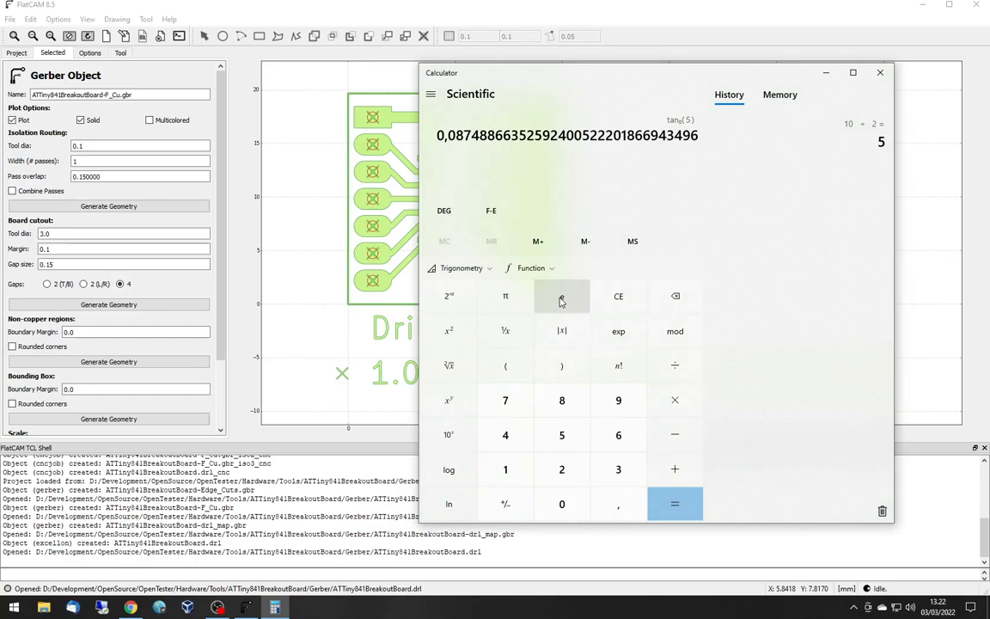
key(asterisk)
text(2)
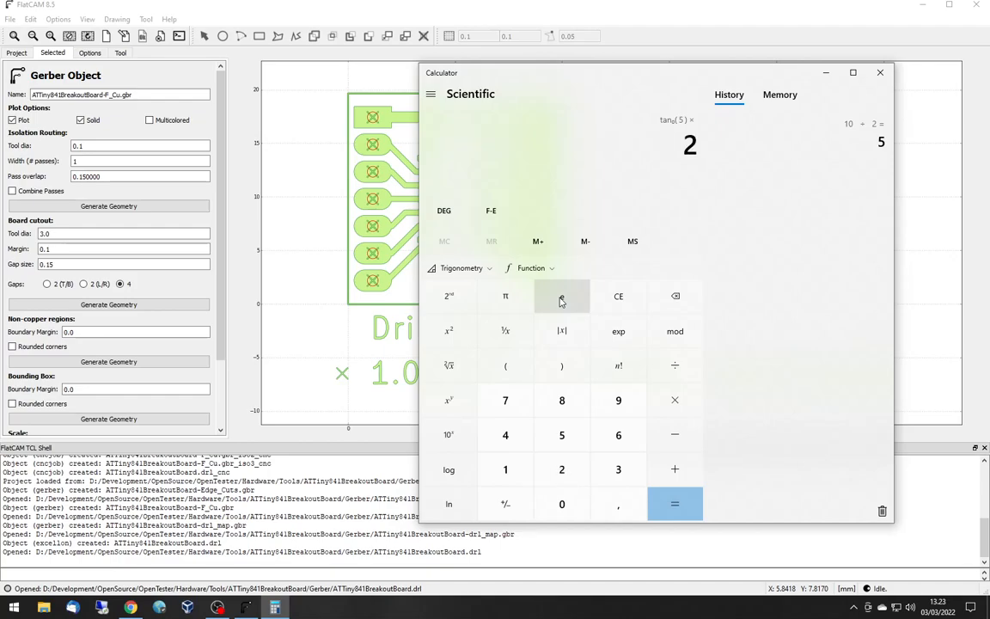
key(asterisk)
text(0,16)
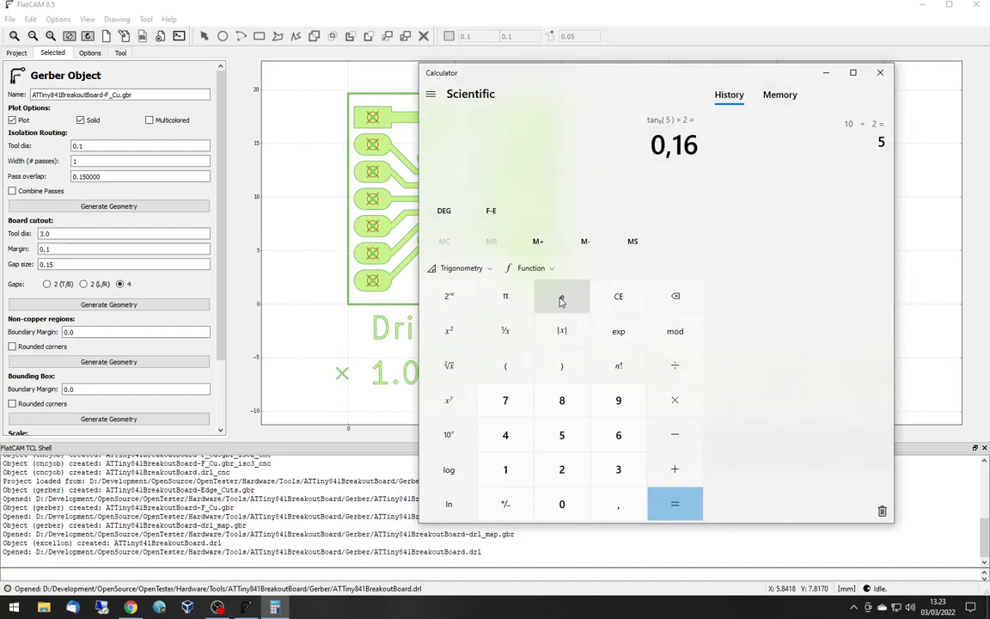
key(Return)
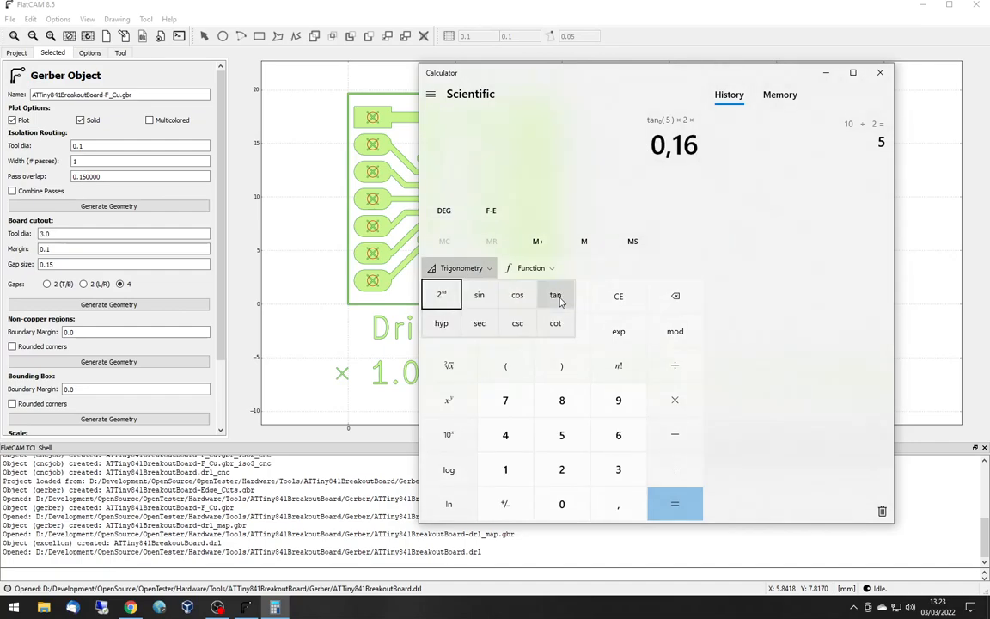
click(746, 279)
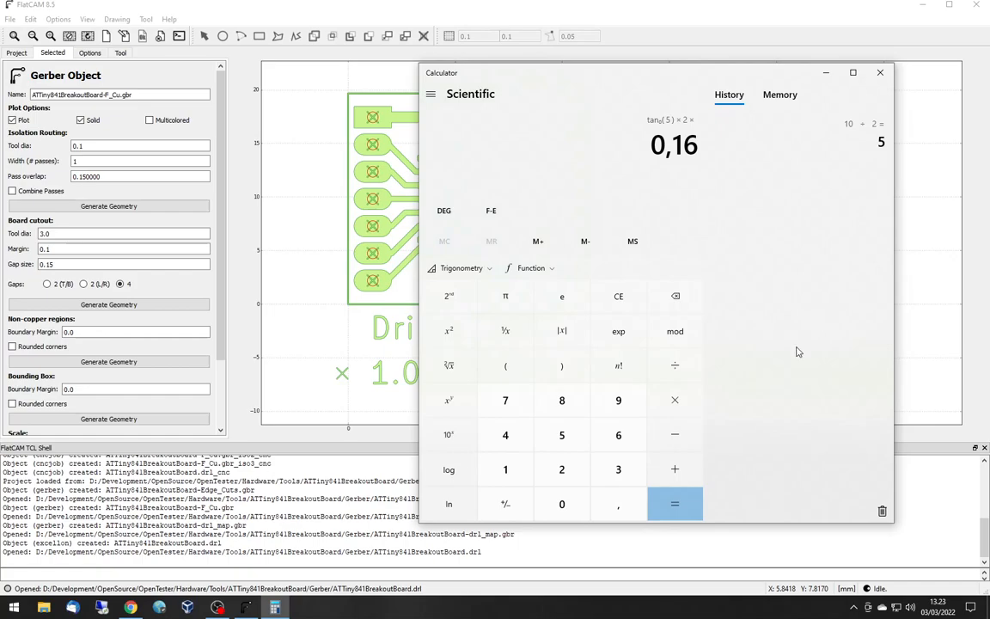
click(675, 508)
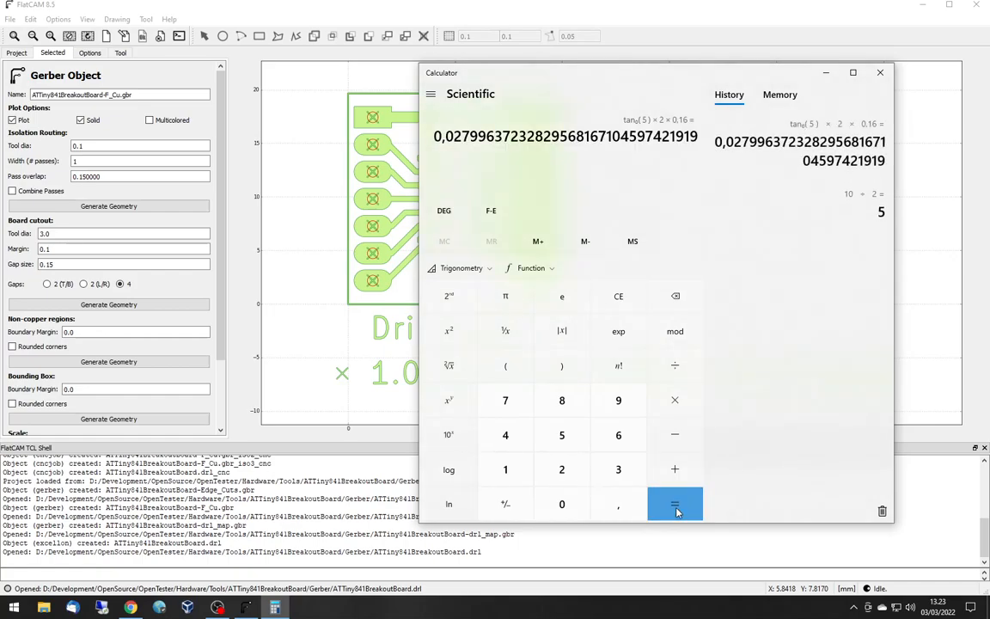
- Add 0,1 to the calculated value, read off its leading decimals and close Calculator
text(+0,1)
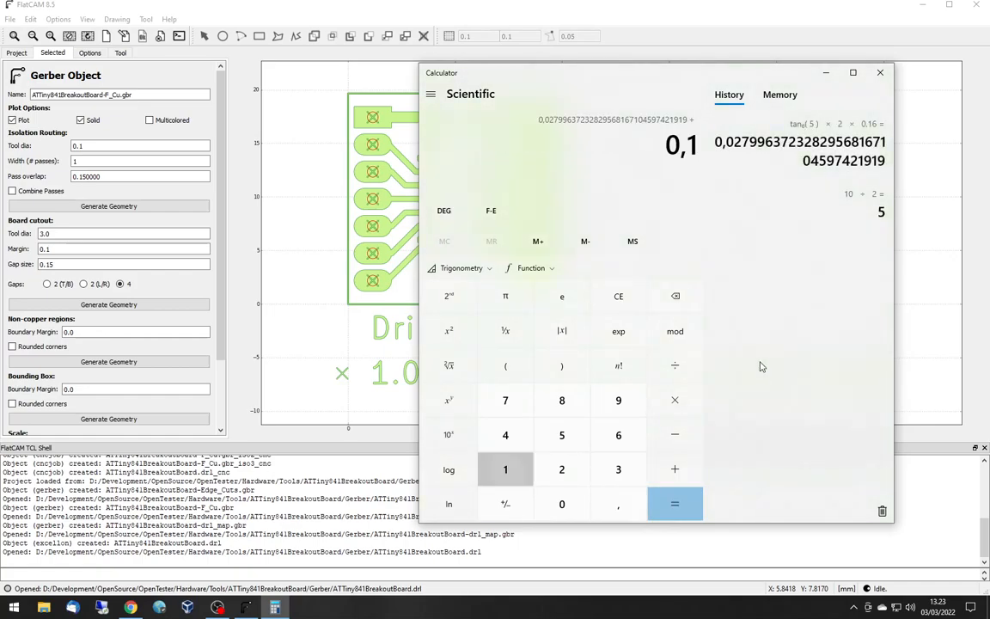
key(Return)
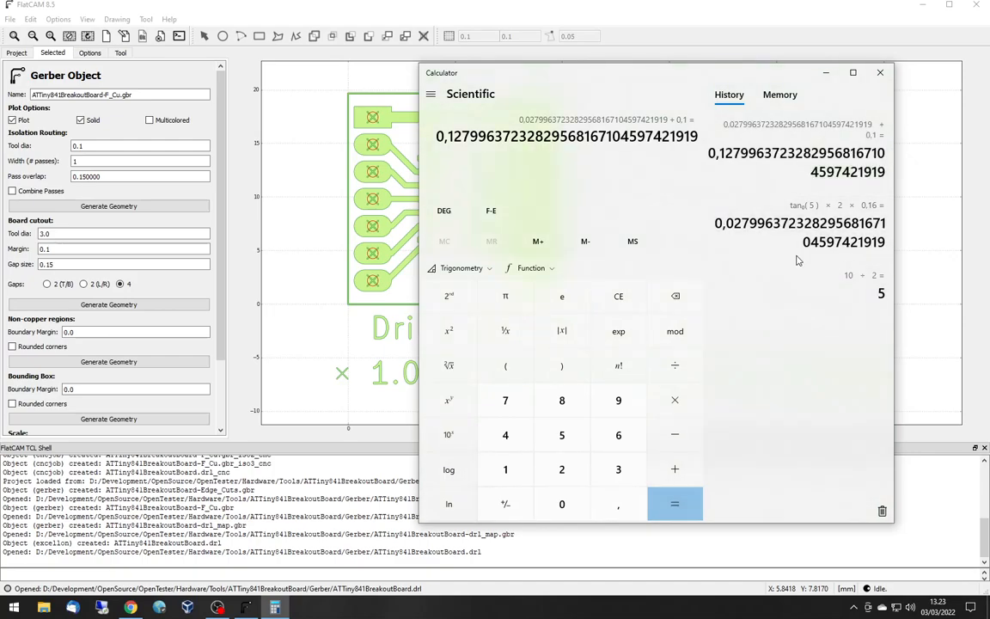
drag(447, 136, 462, 135)
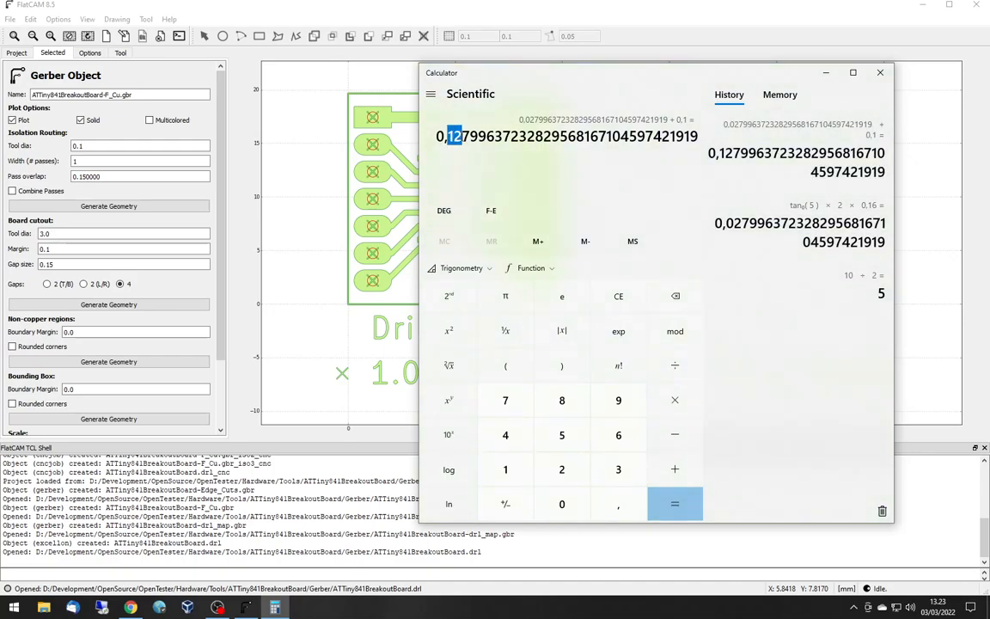
click(887, 74)
- Set the F_Cu isolation routing to tool diameter 0.13, a width of 3 passes and pass overlap 0.1
click(99, 145)
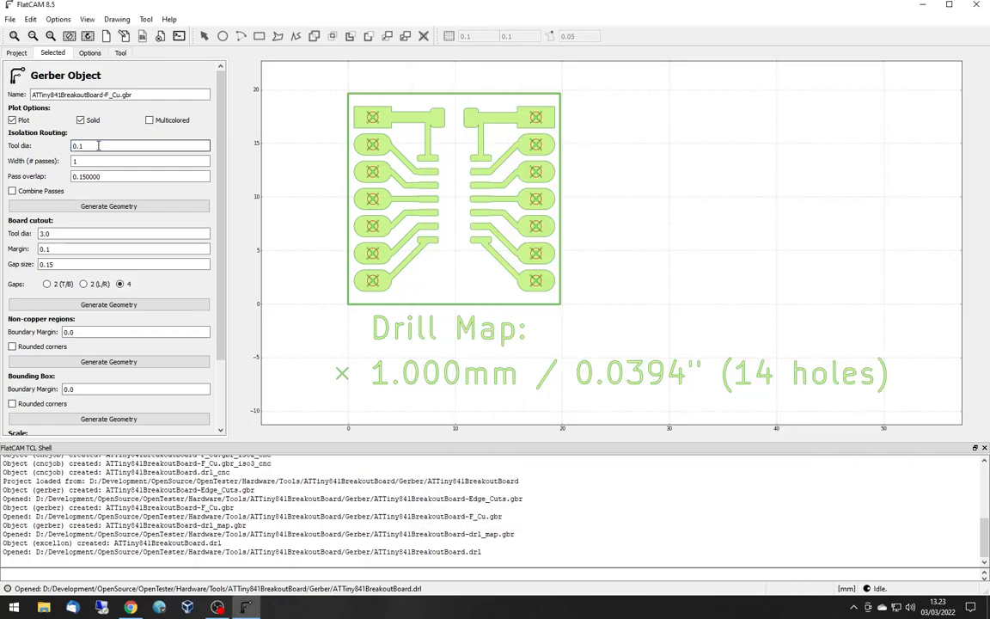
text(3)
click(126, 159)
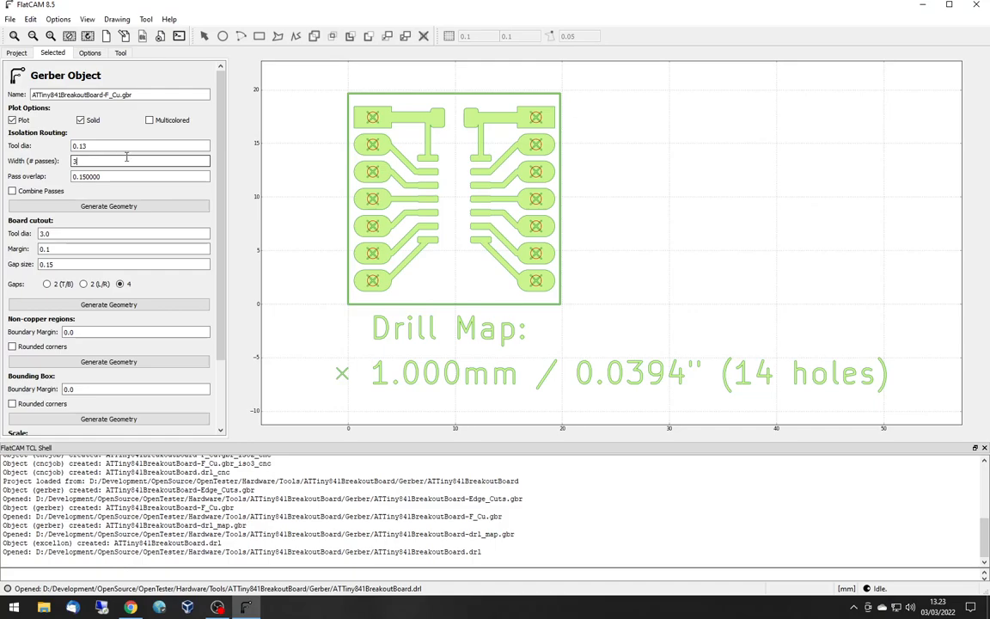
key(Tab)
key(shift+Home)
key(shift+Right)
key(shift+Right)
key(shift+Right)
key(BackSpace)
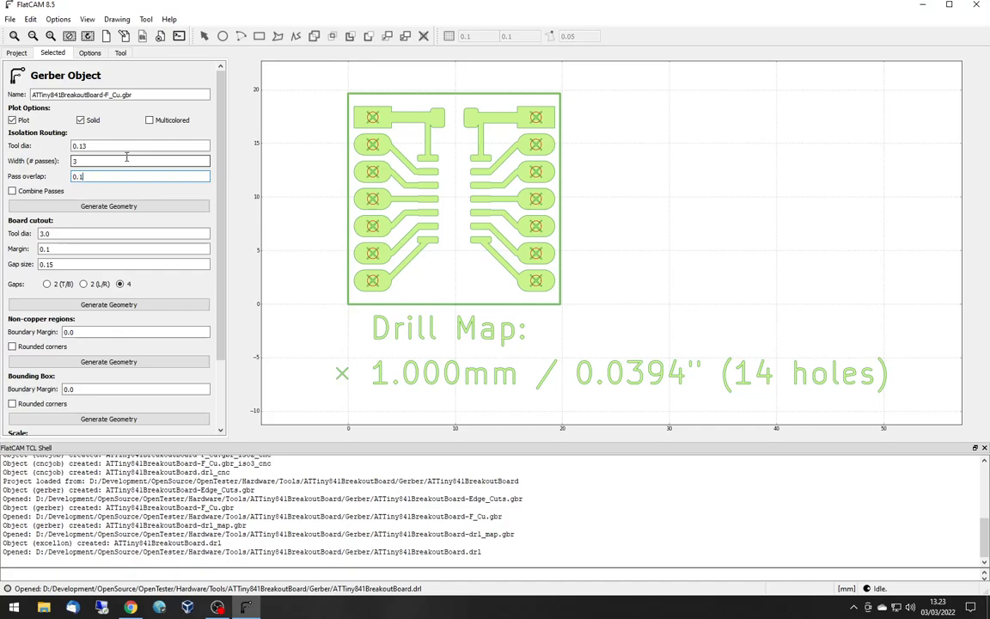
- Generate the F_Cu isolation routing geometry with its passes combined and inspect the paths between the chip pads
click(43, 191)
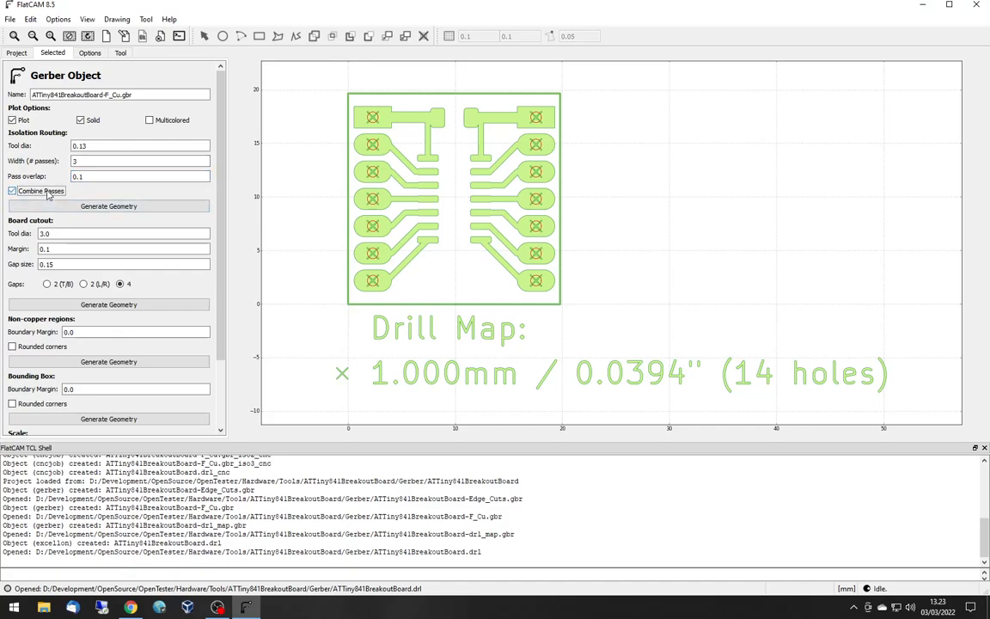
click(109, 207)
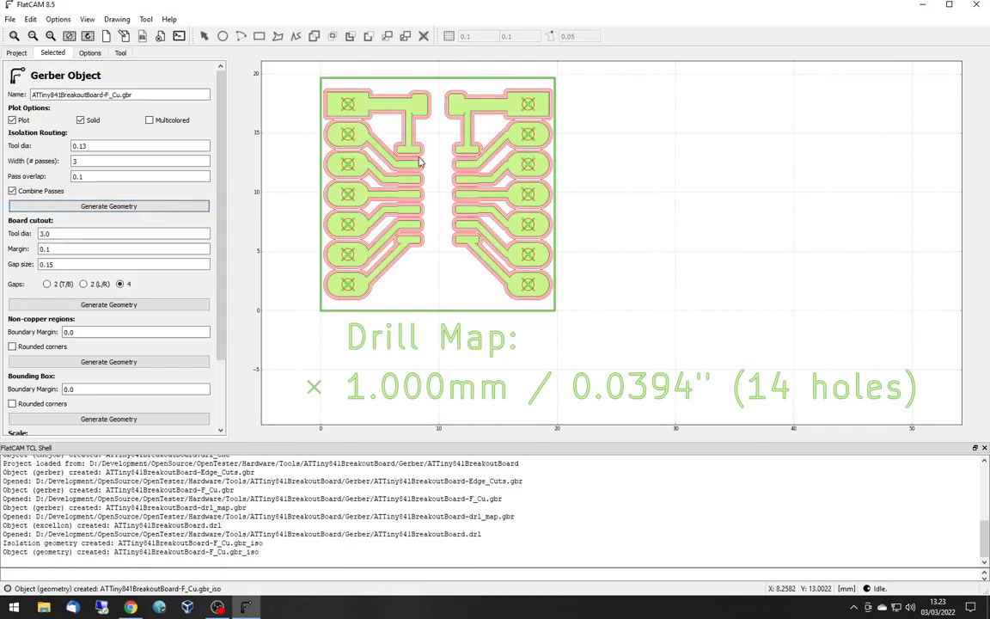
scroll(420, 161, up, 1)
scroll(421, 162, up, 4)
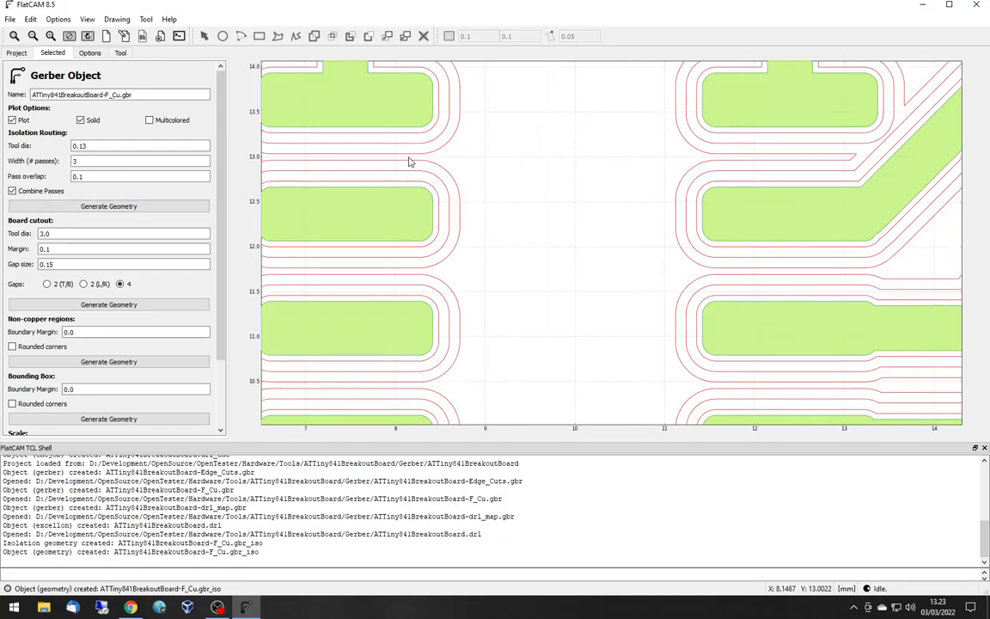
scroll(394, 164, down, 2)
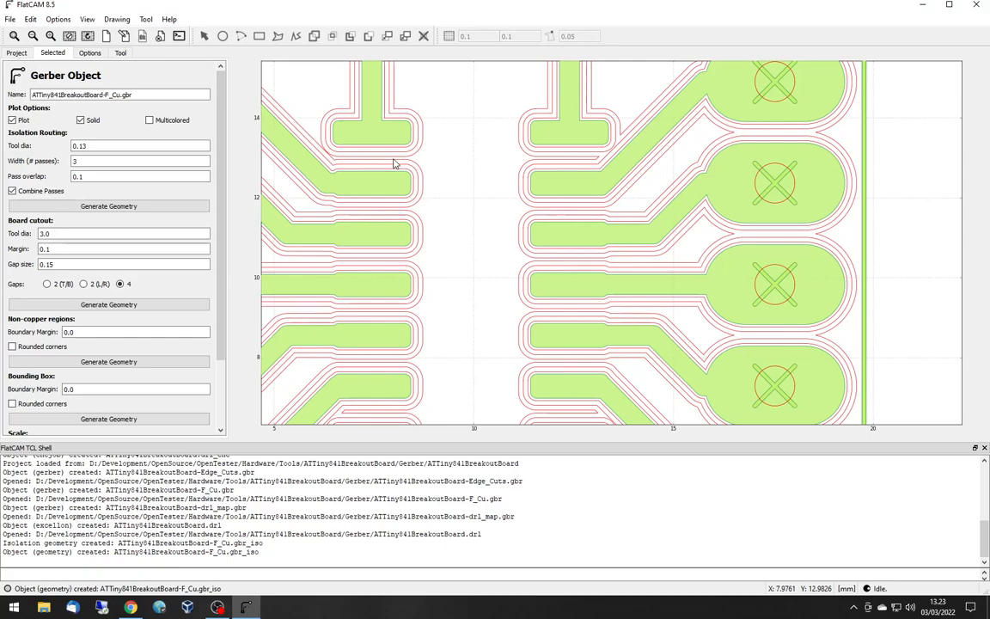
- Generate the board cutout geometry for the Edge_Cuts Gerber with tool diameter 2 and gap size 1
scroll(393, 163, down, 2)
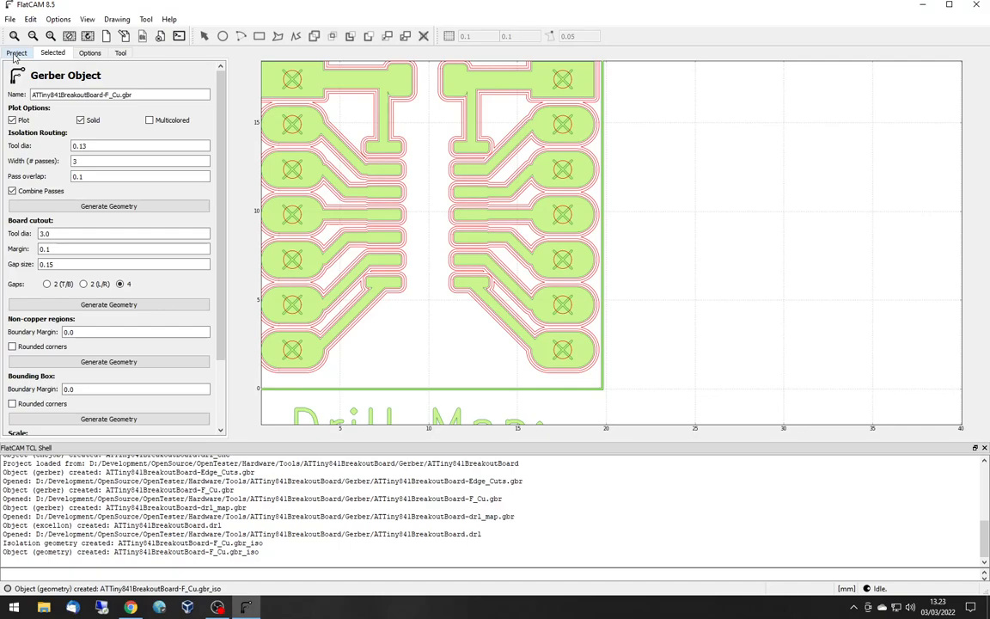
click(15, 53)
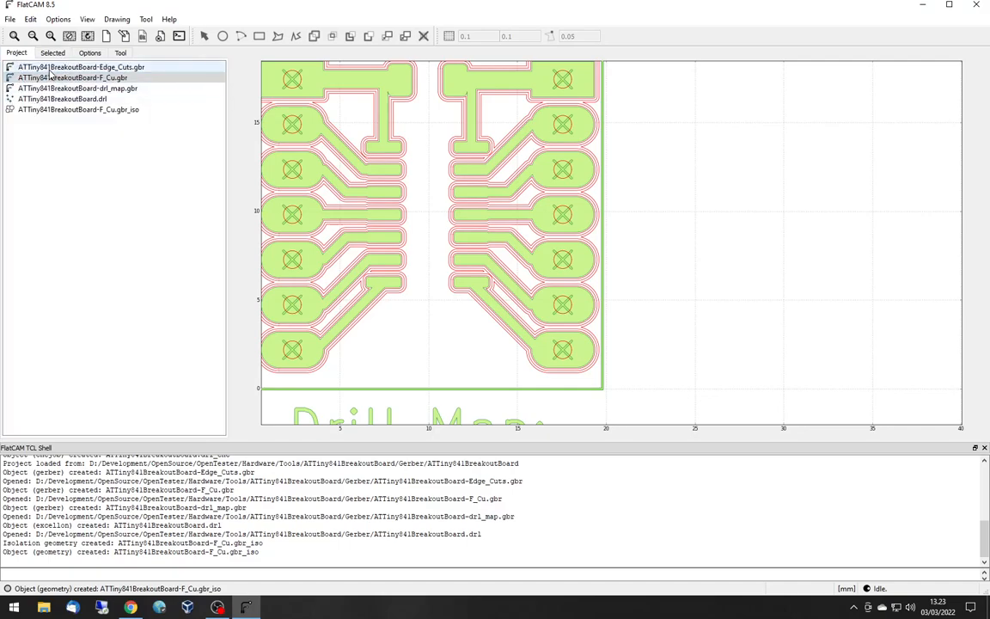
click(50, 68)
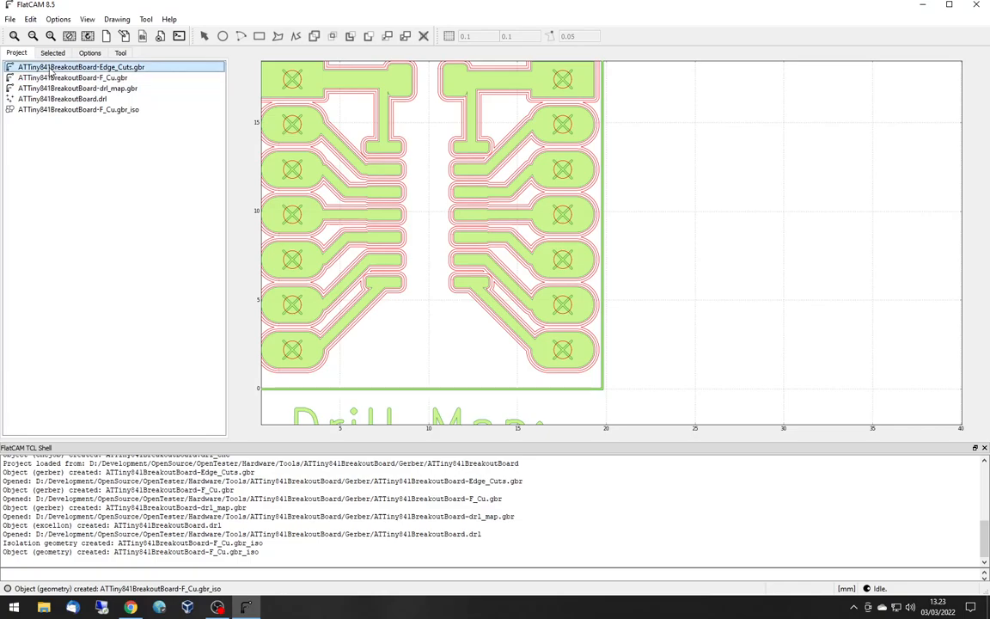
click(52, 53)
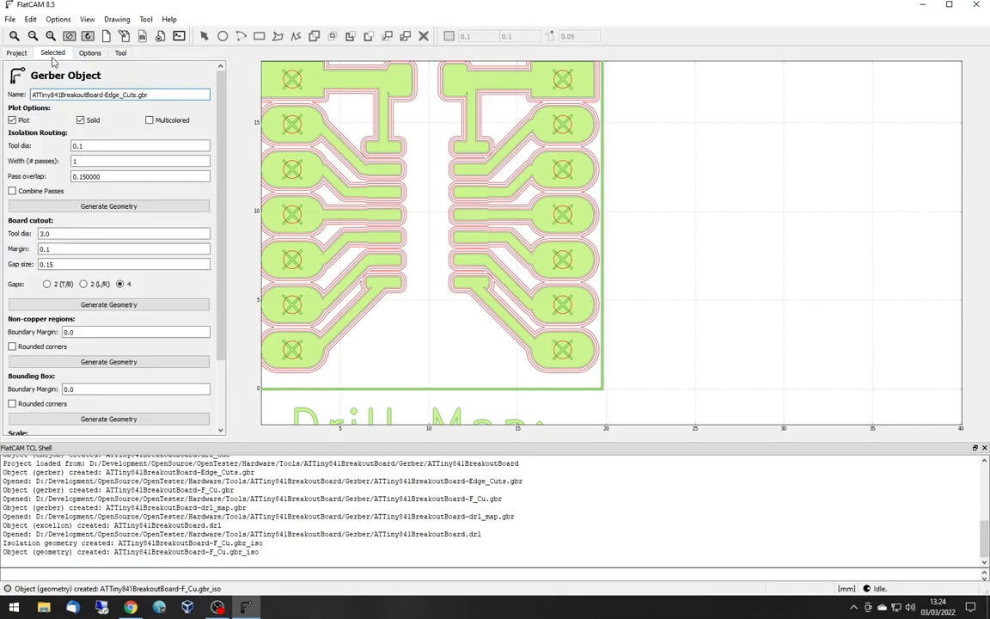
double_click(61, 234)
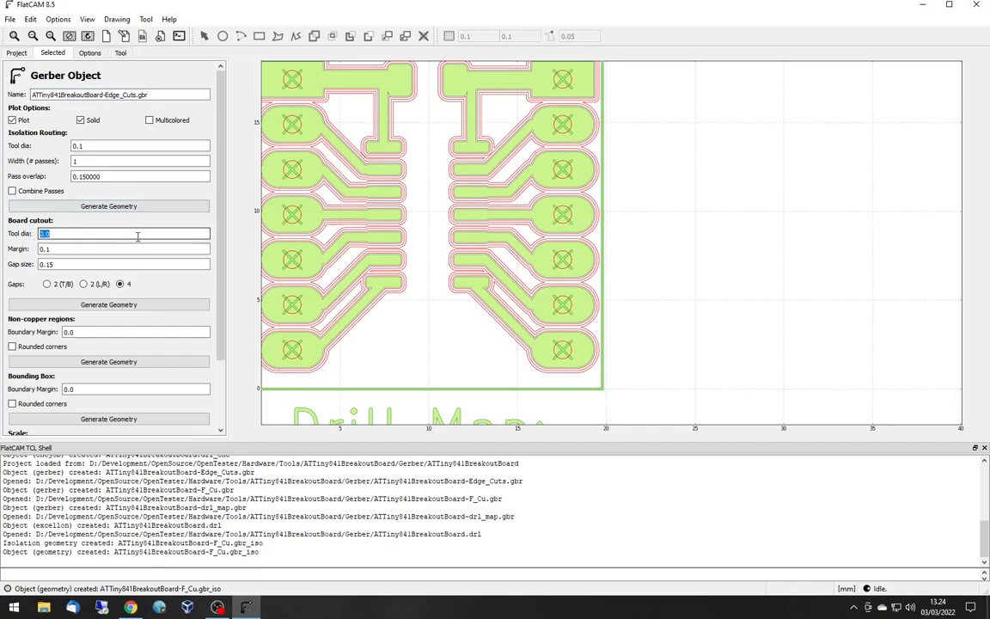
text(2)
click(101, 264)
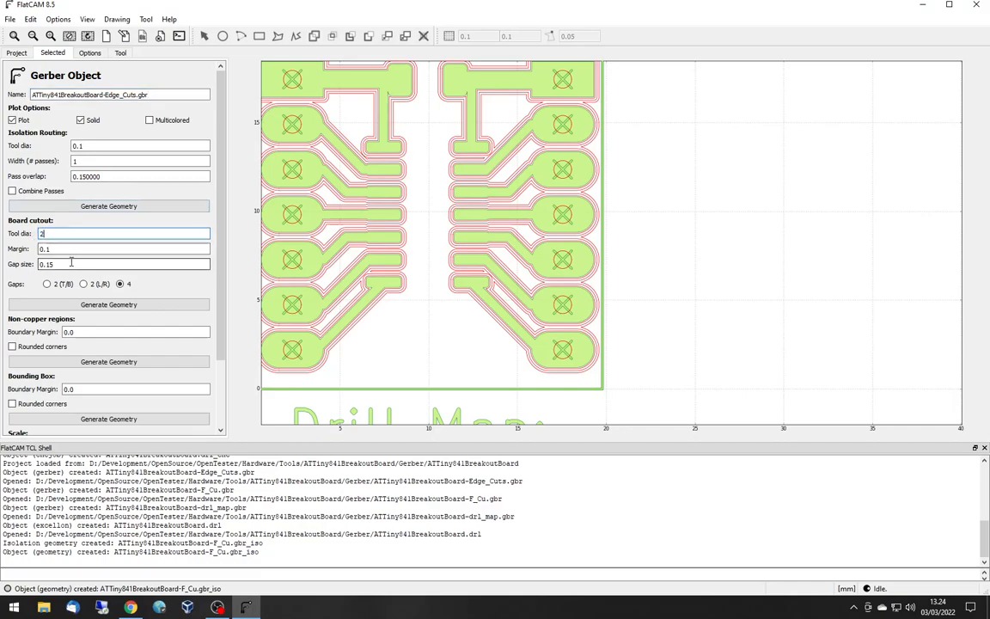
drag(54, 264, 24, 269)
text(1)
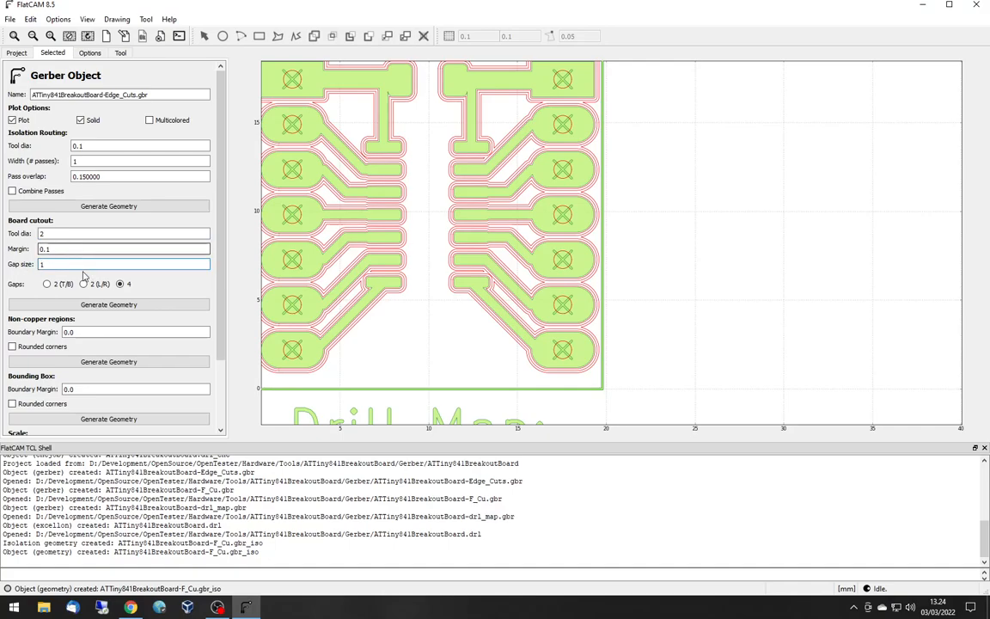
click(107, 305)
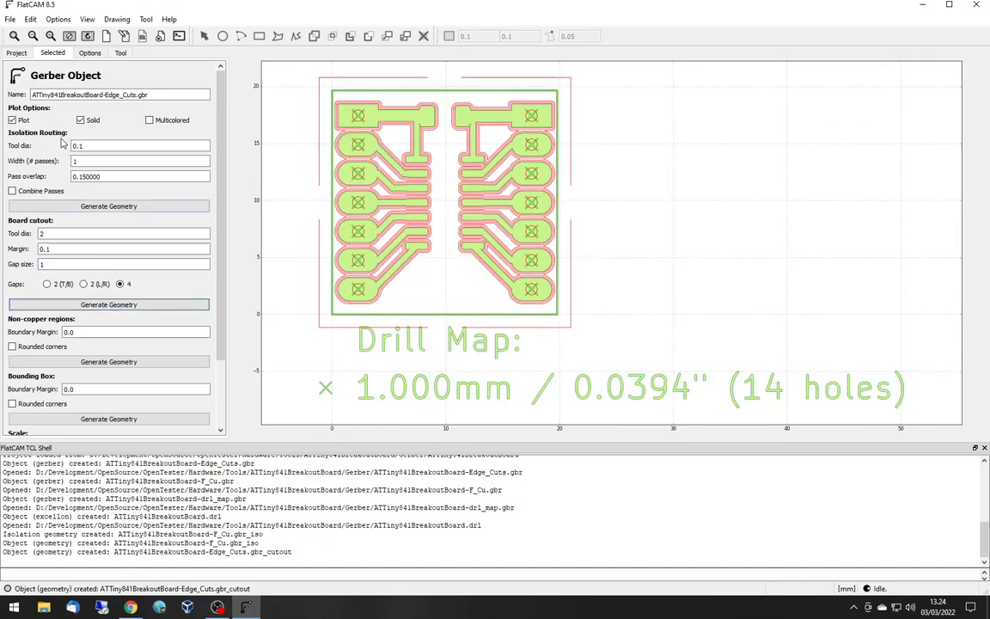
- Select the 1.0 tool of ATTiny841BreakoutBoard.drl and set its CNC job to Cut Z -1,8 and Travel Z 4
click(16, 53)
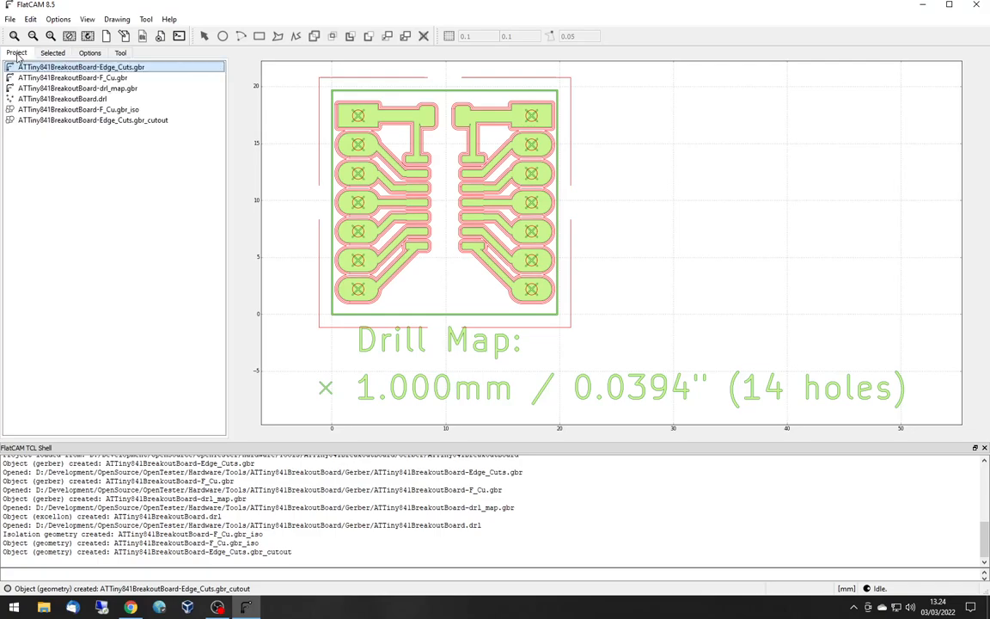
click(69, 99)
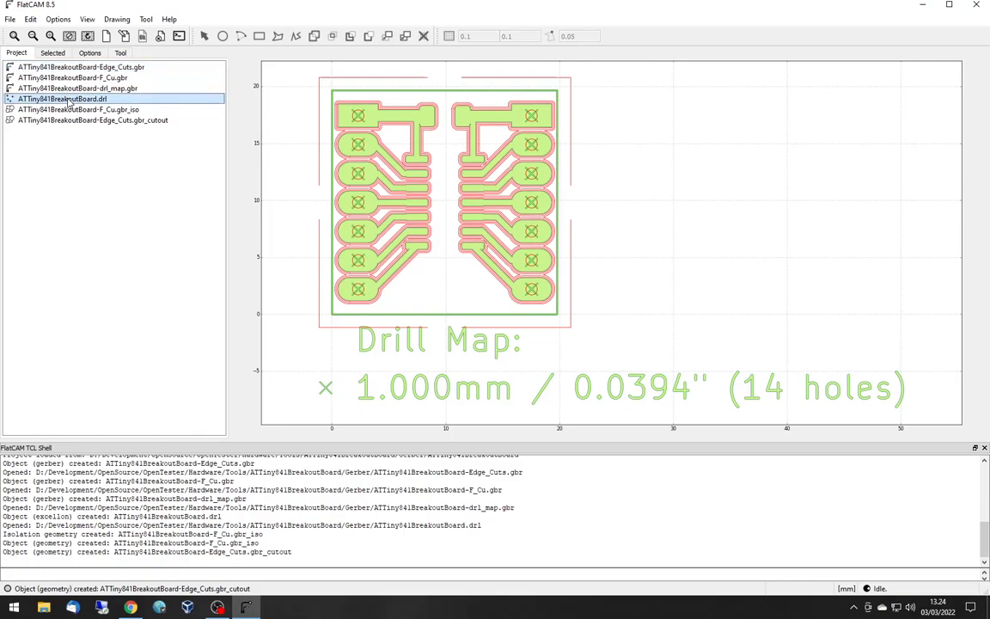
click(50, 53)
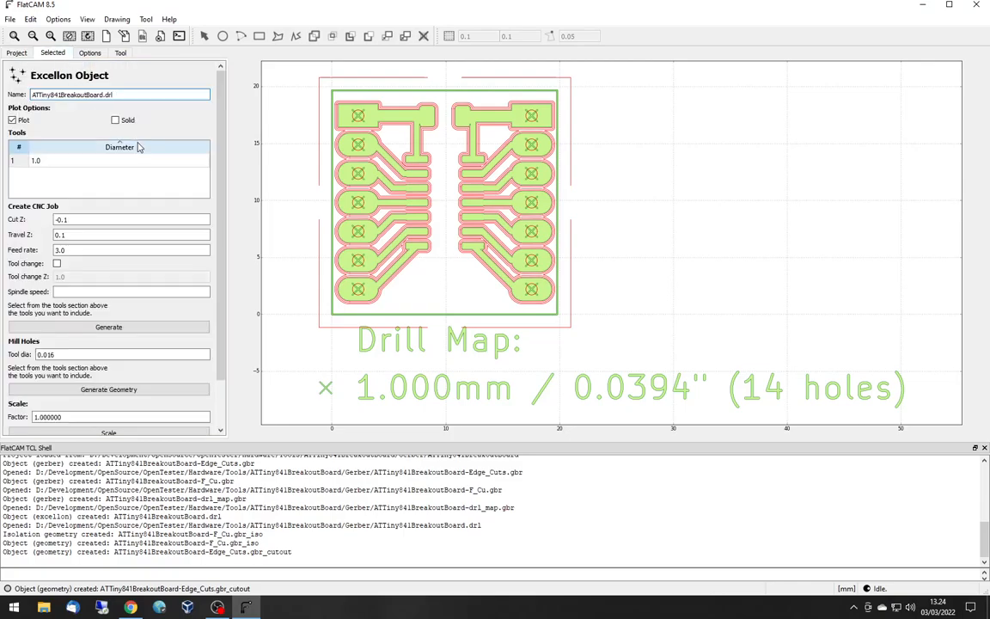
double_click(39, 161)
click(13, 161)
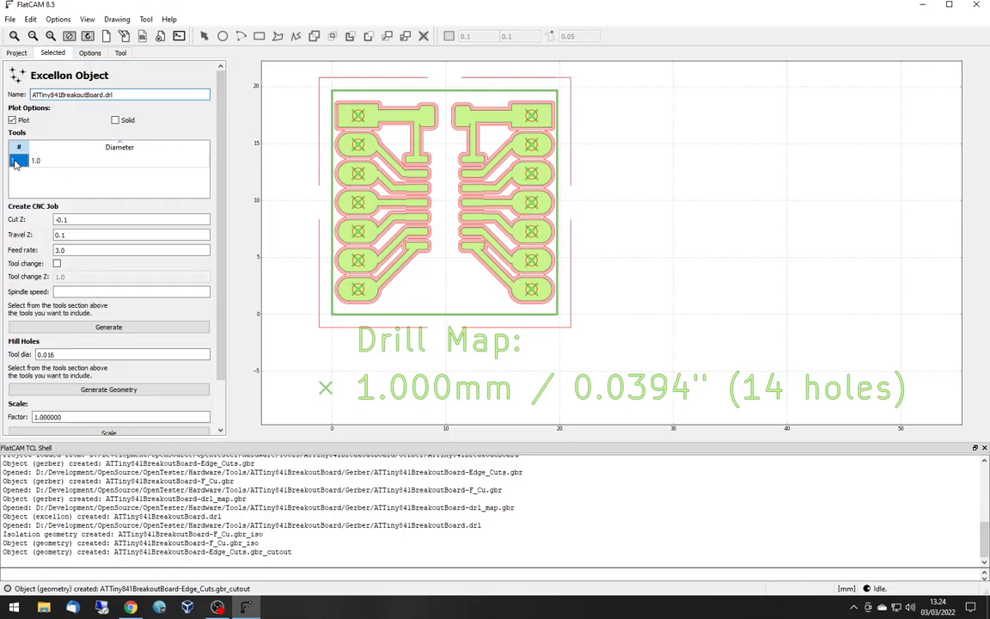
triple_click(84, 221)
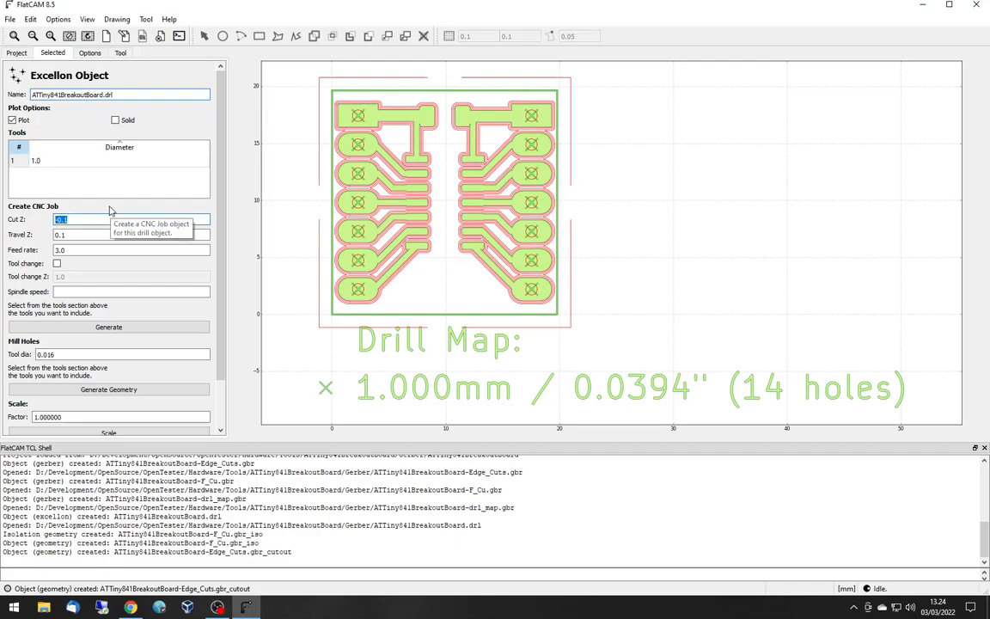
text(-1.8)
key(Tab)
text(4)
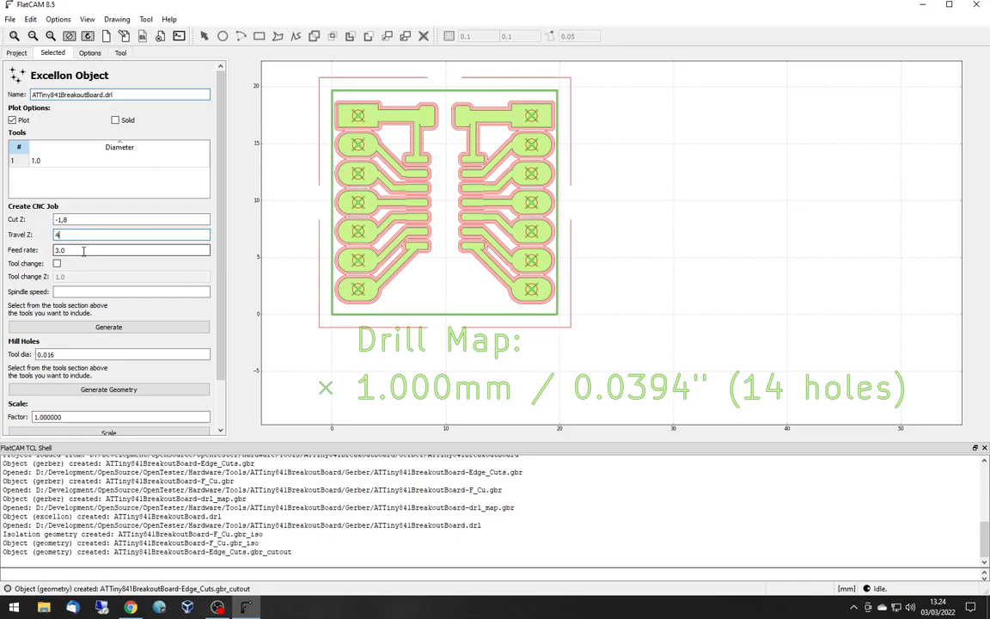
- Set the drilling spindle speed to 8000 and generate the drill file's CNC job
click(108, 292)
text(8000)
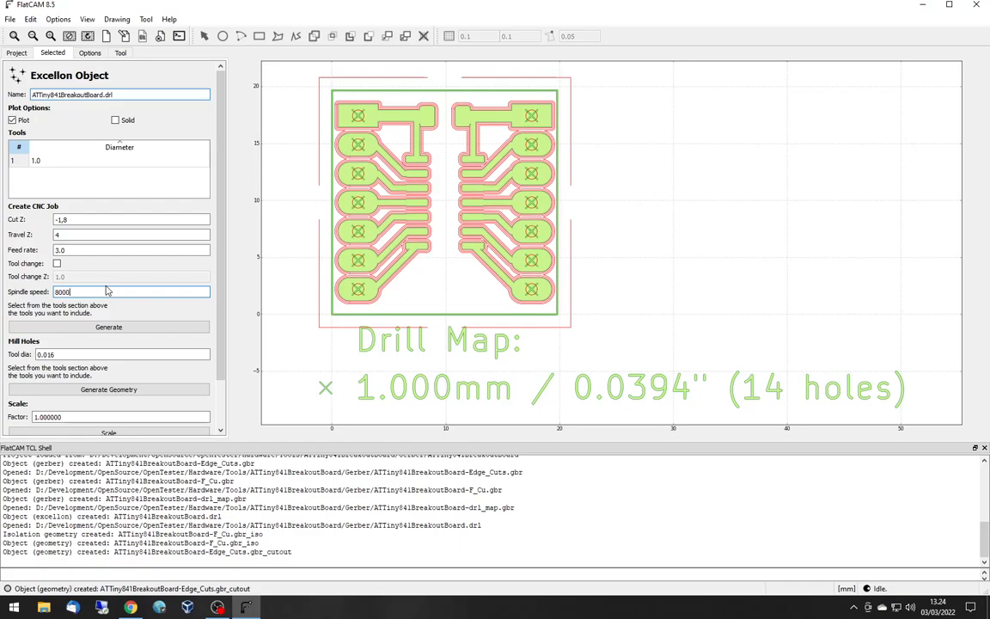
click(117, 328)
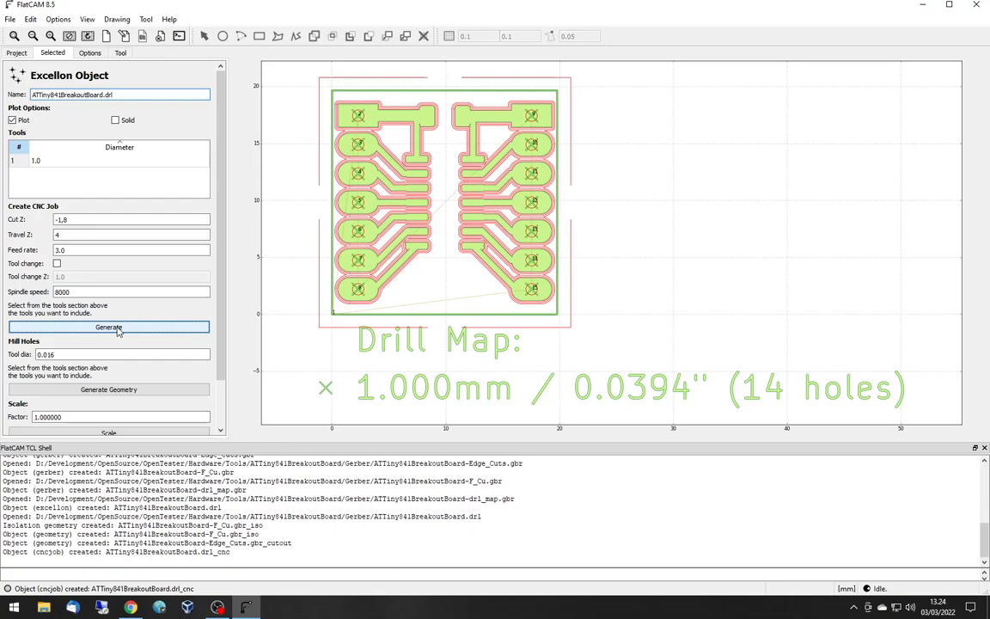
- Set the F_Cu isolation geometry's CNC job to Cut Z -0.16 and Travel Z 4
click(18, 53)
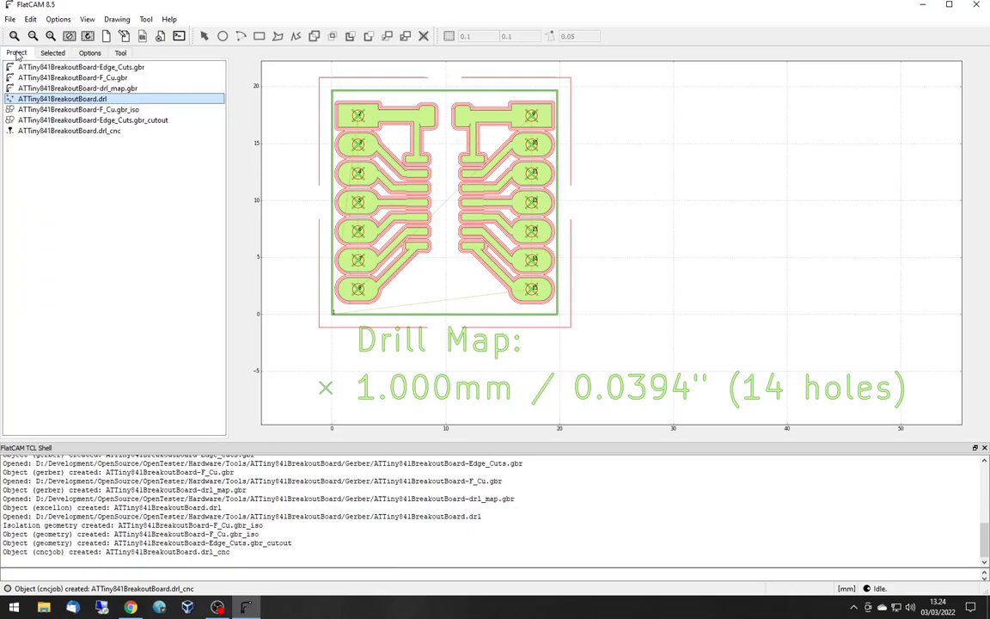
click(83, 112)
click(52, 53)
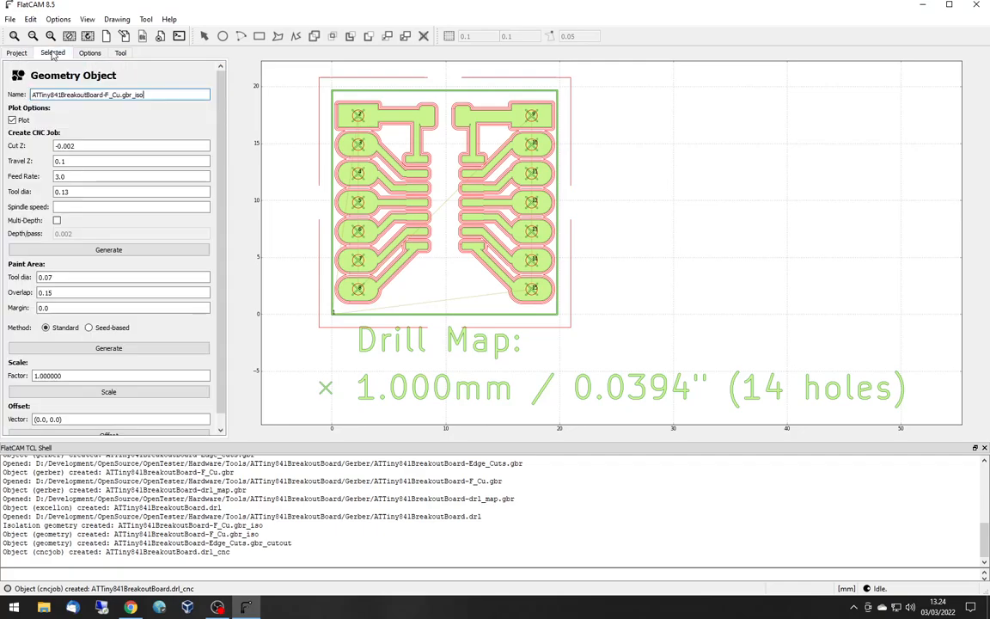
click(148, 144)
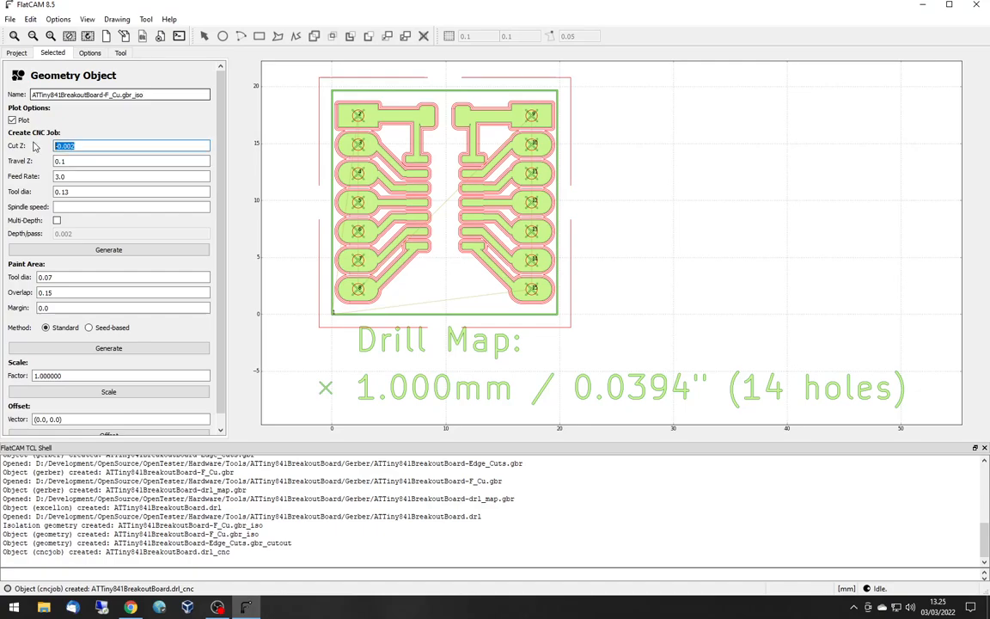
text(-0.)
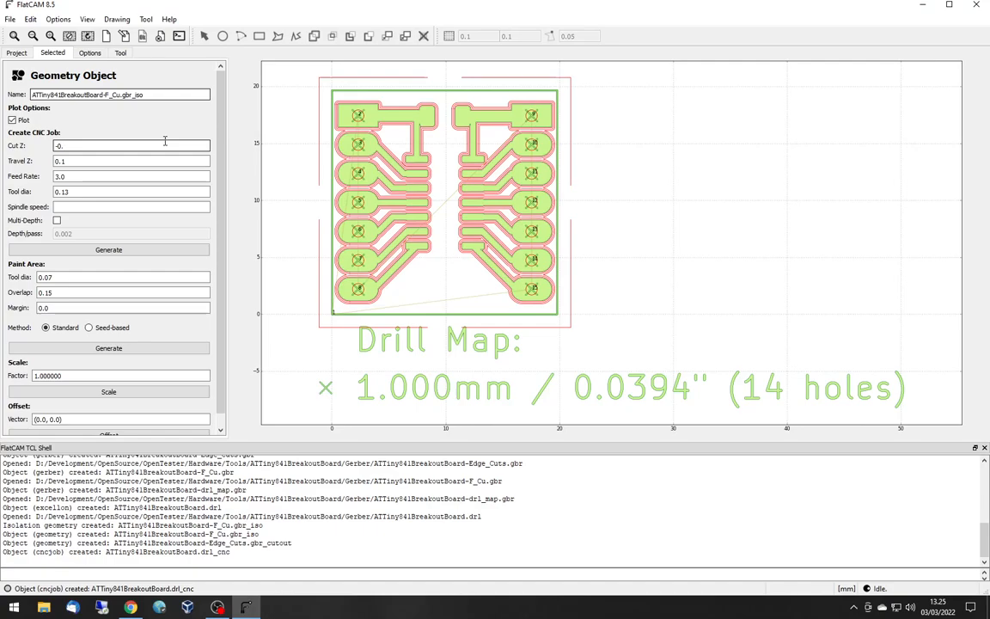
text(16)
key(Tab)
text(4)
- Generate the F_Cu isolation CNC job with spindle speed 12000 and inspect the toolpaths around the chip and header pads
key(Tab)
key(Tab)
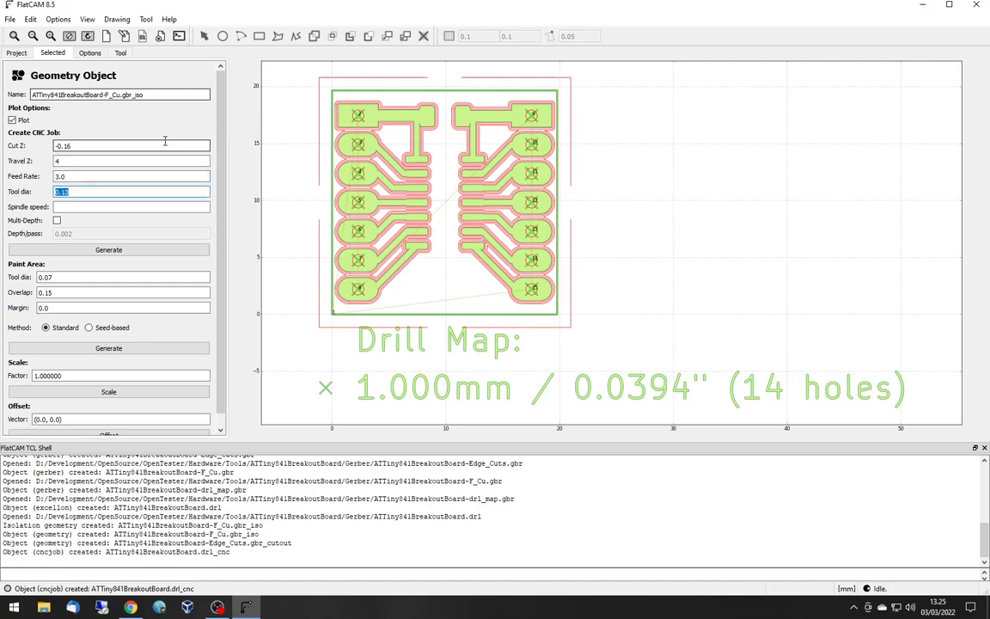
key(Tab)
text(12000)
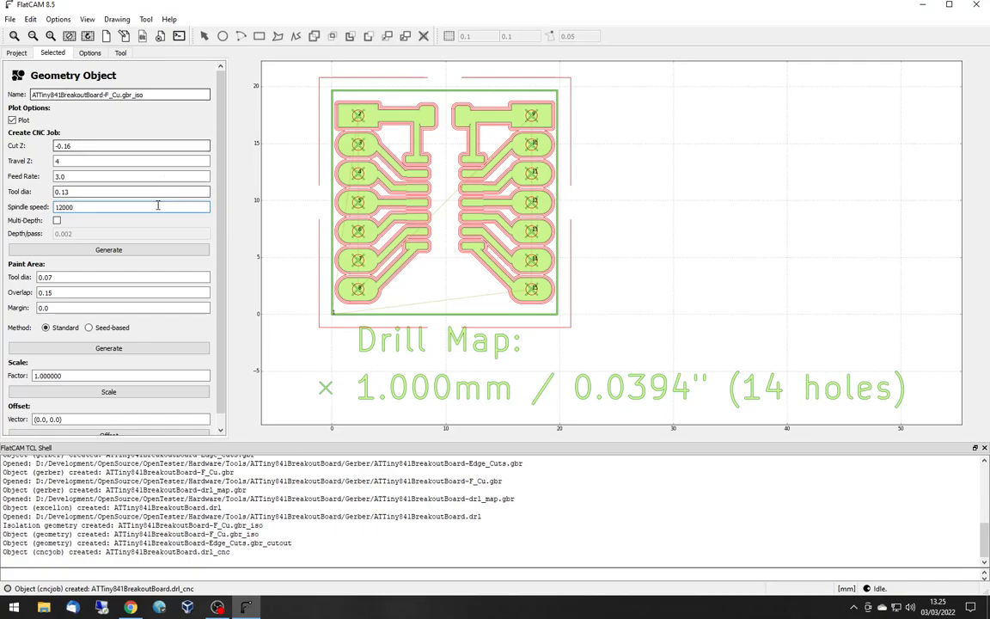
click(132, 251)
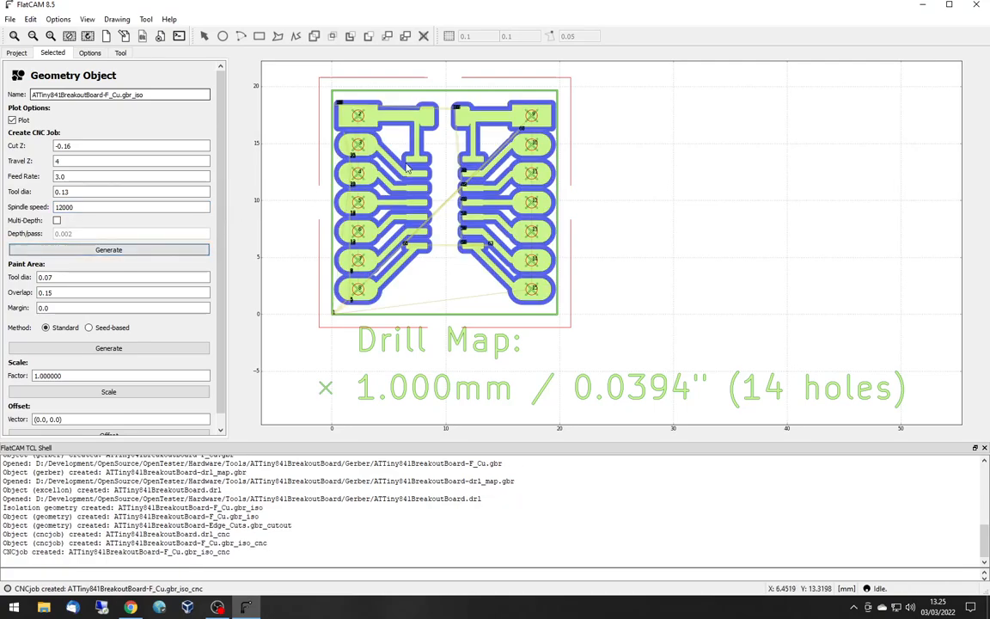
scroll(428, 169, up, 6)
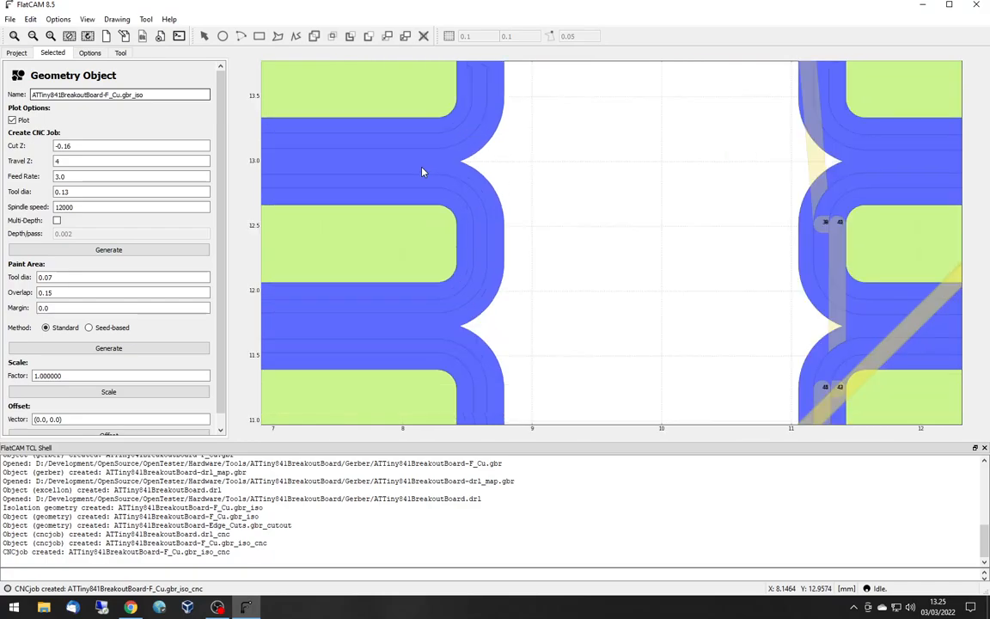
scroll(422, 172, down, 6)
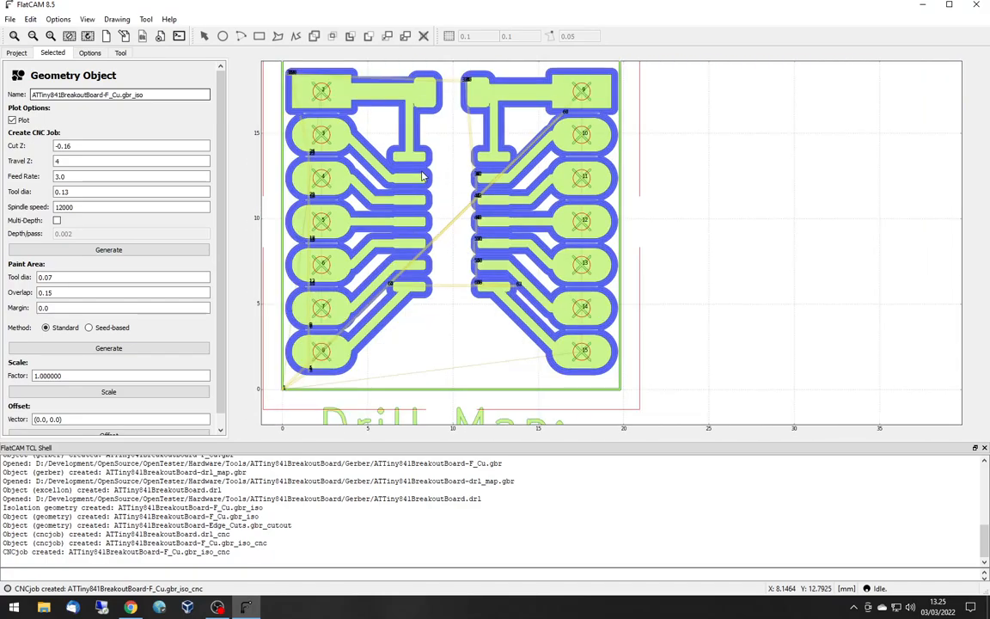
scroll(580, 167, up, 1)
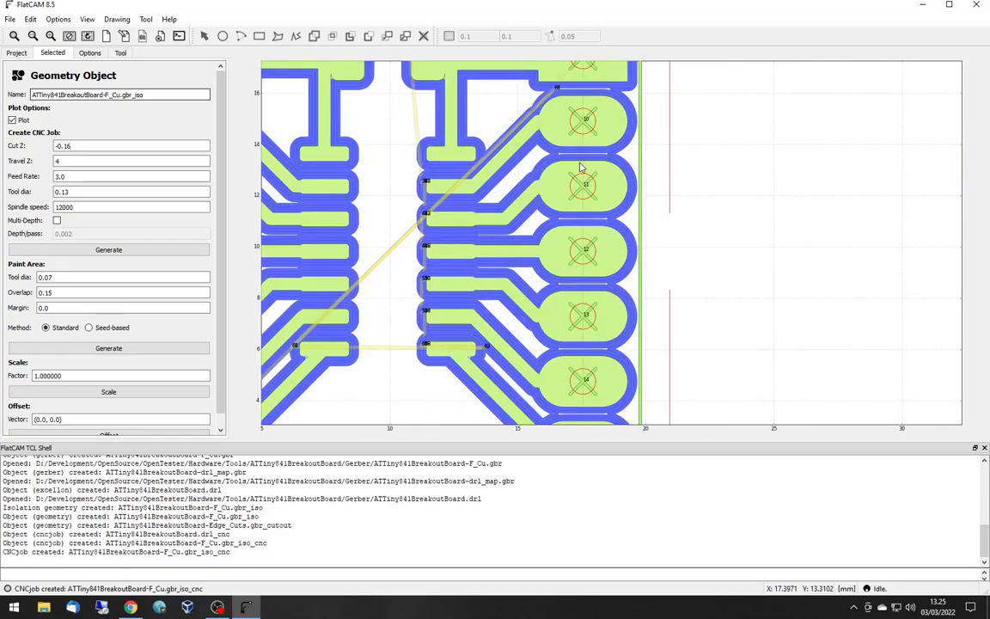
scroll(580, 167, up, 3)
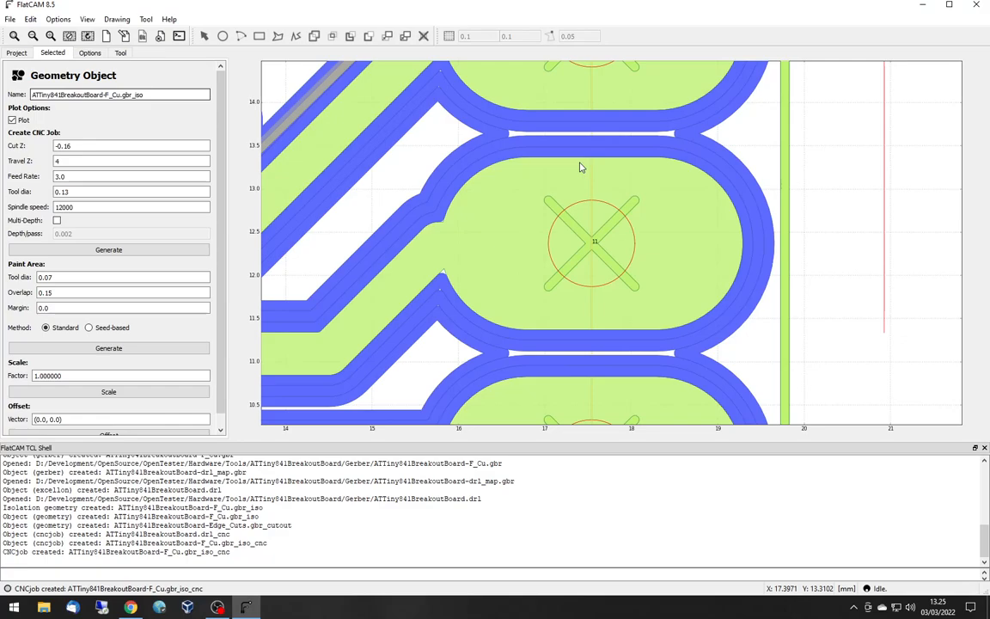
scroll(581, 167, down, 6)
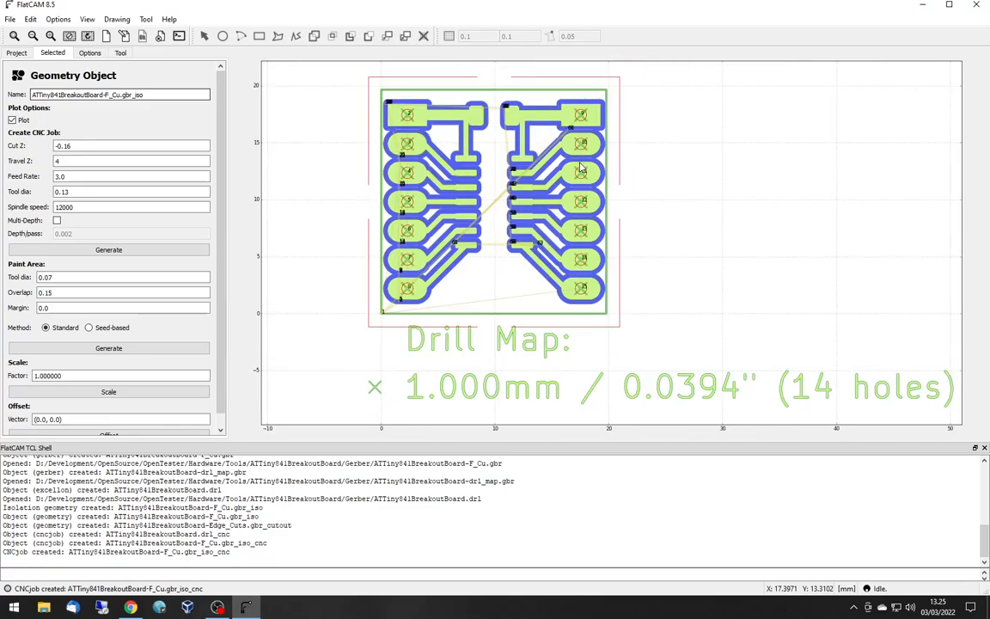
- Set the Edge_Cuts cutout geometry's CNC job to Cut Z -1.8 and Travel Z 4
click(16, 53)
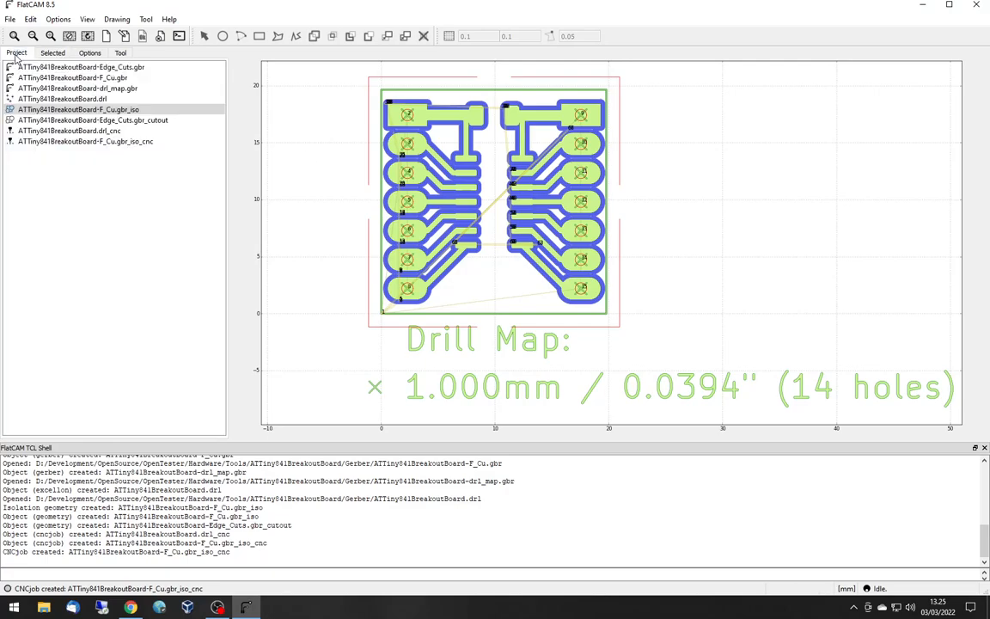
click(110, 120)
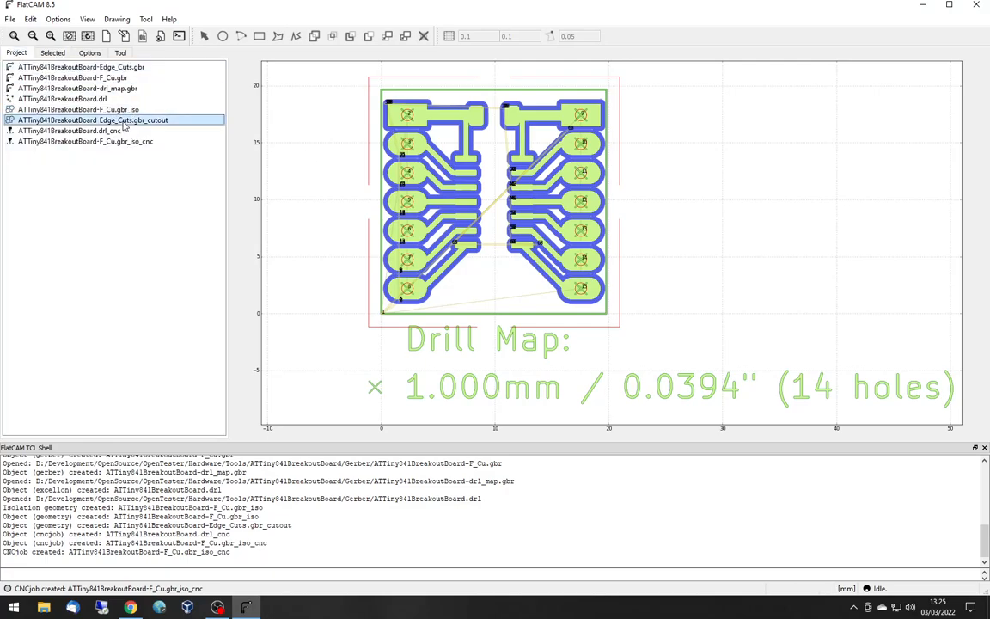
click(52, 53)
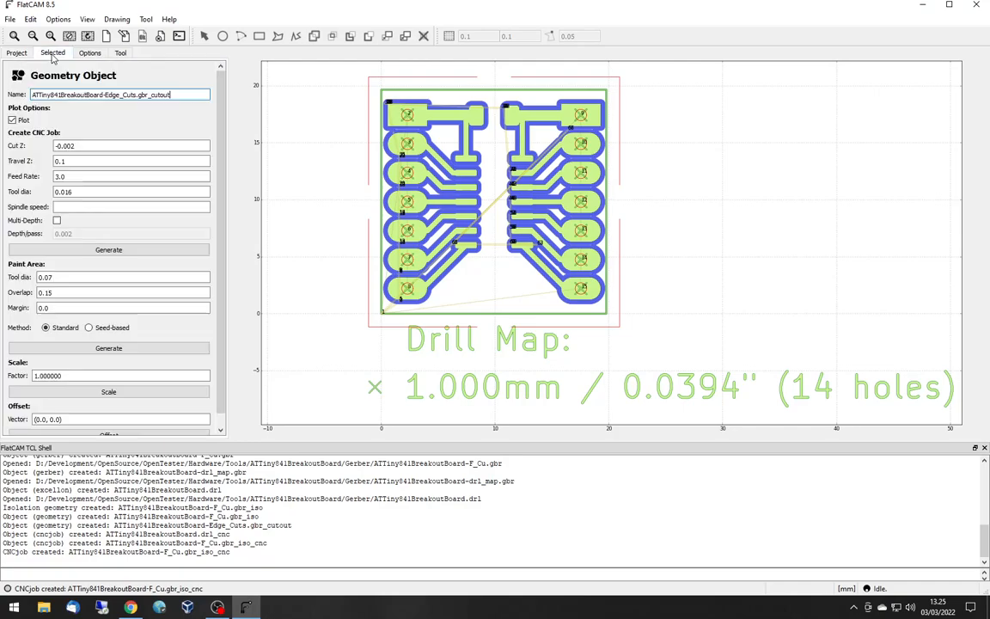
double_click(87, 145)
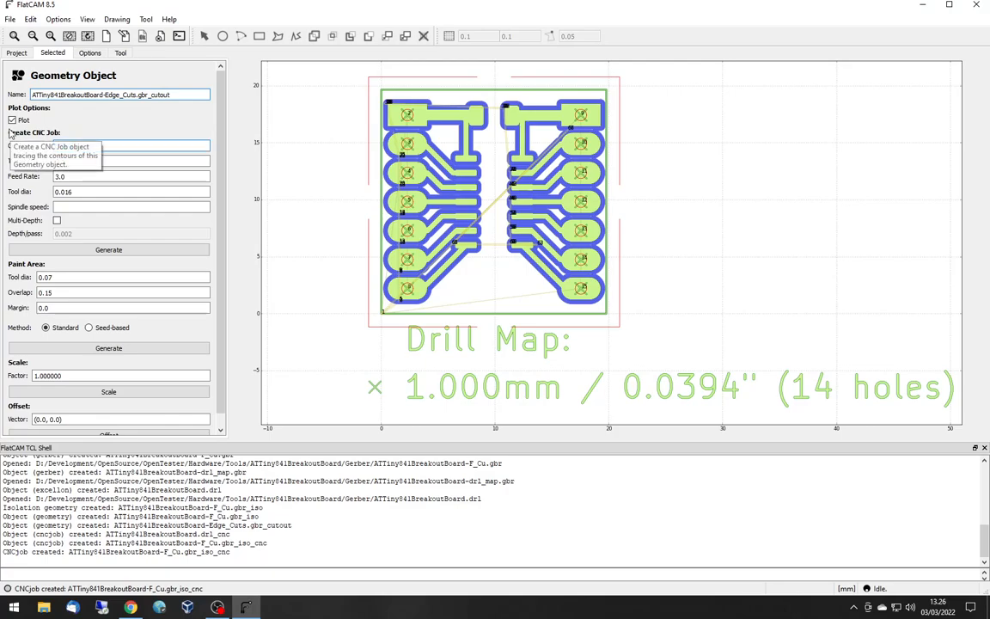
text(-1.8)
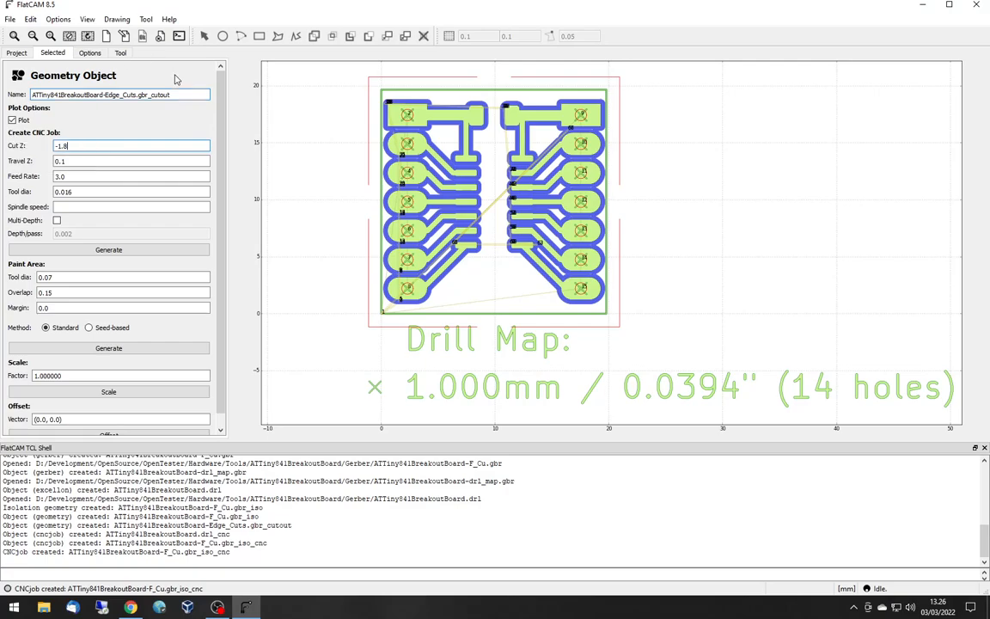
key(Tab)
text(4)
- Set the cutout CNC job's tool diameter to 2 and its spindle speed to 8000
click(89, 192)
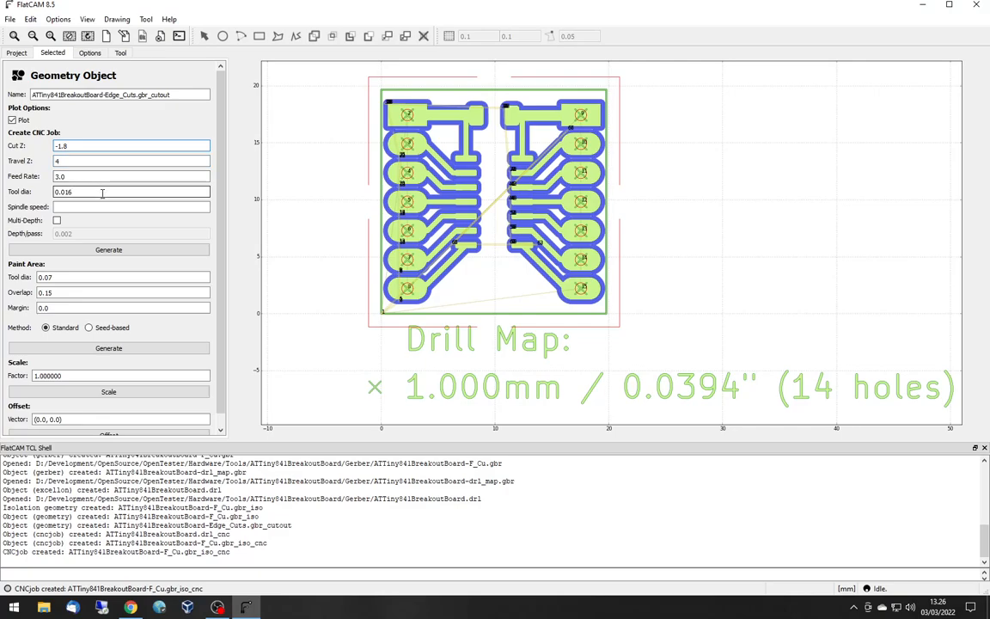
double_click(100, 193)
text(2)
click(76, 210)
text(8000)
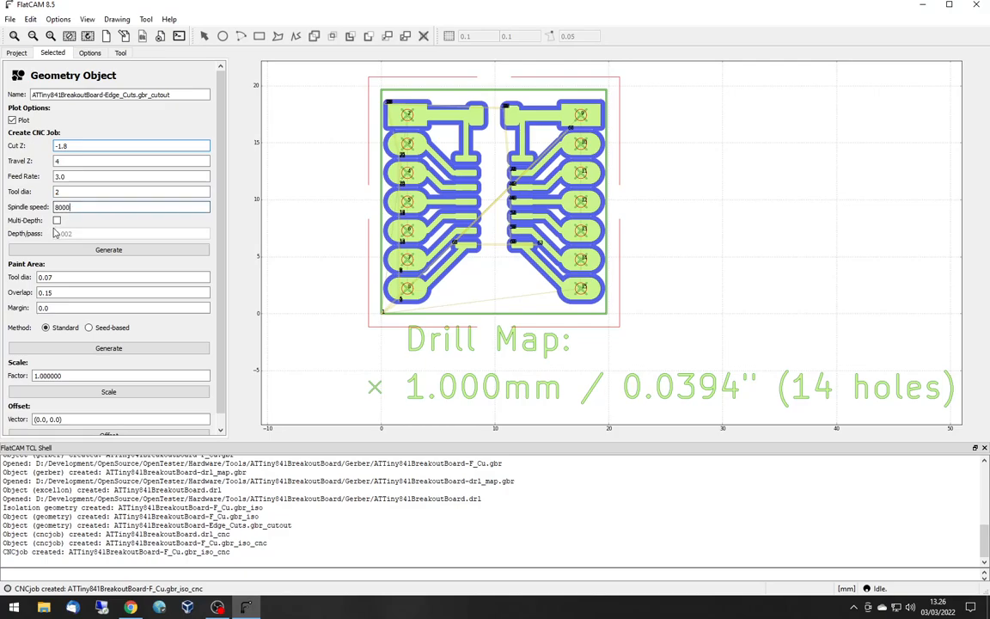
- Enable Multi-Depth with a depth per pass of 0.5 and generate the Edge_Cuts cutout CNC job
click(57, 220)
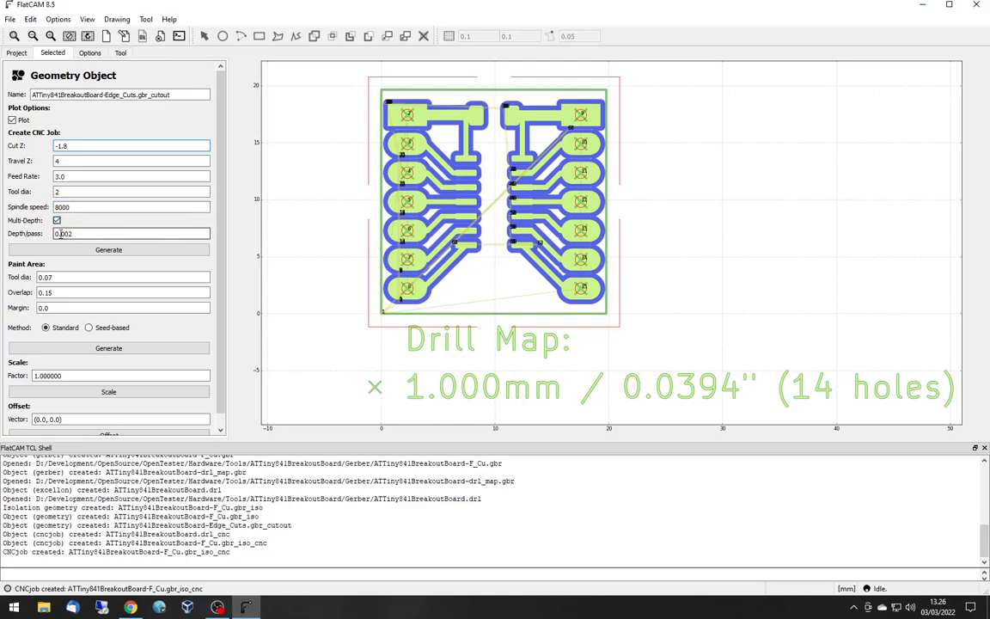
drag(54, 234, 88, 234)
text(0.5)
click(109, 251)
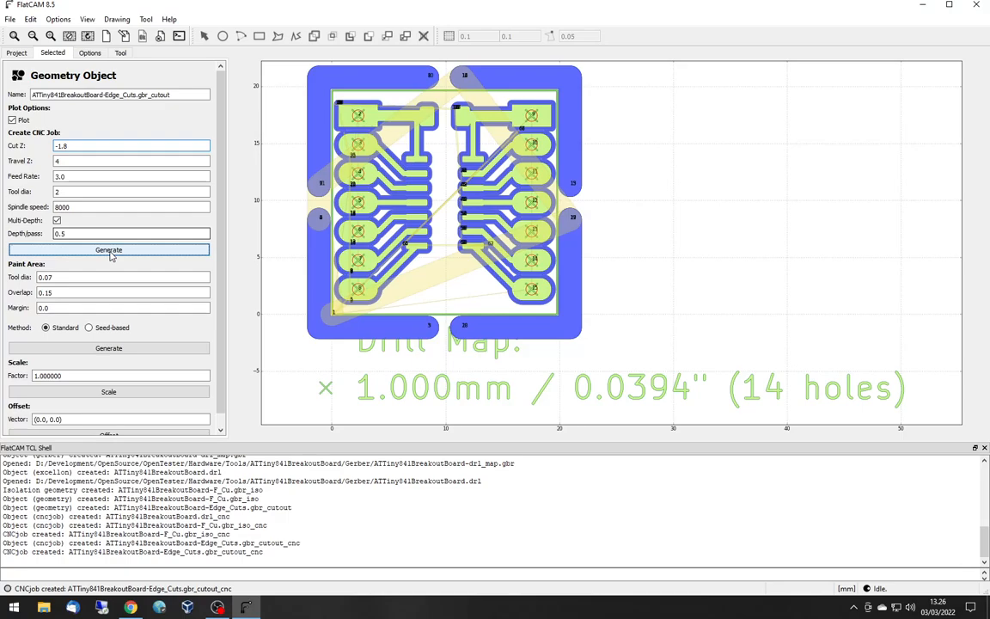
click(16, 53)
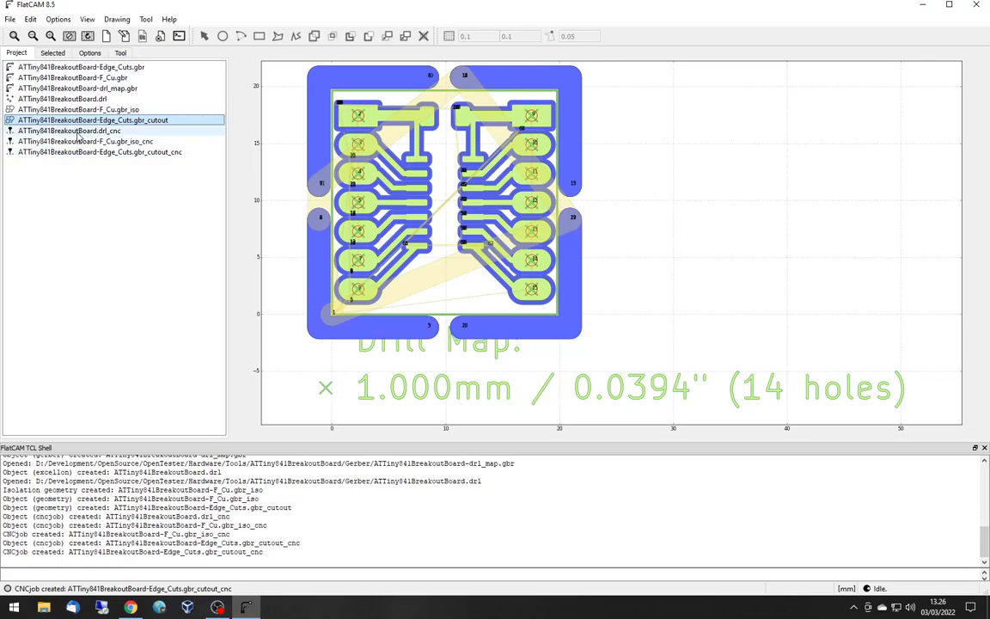
click(90, 53)
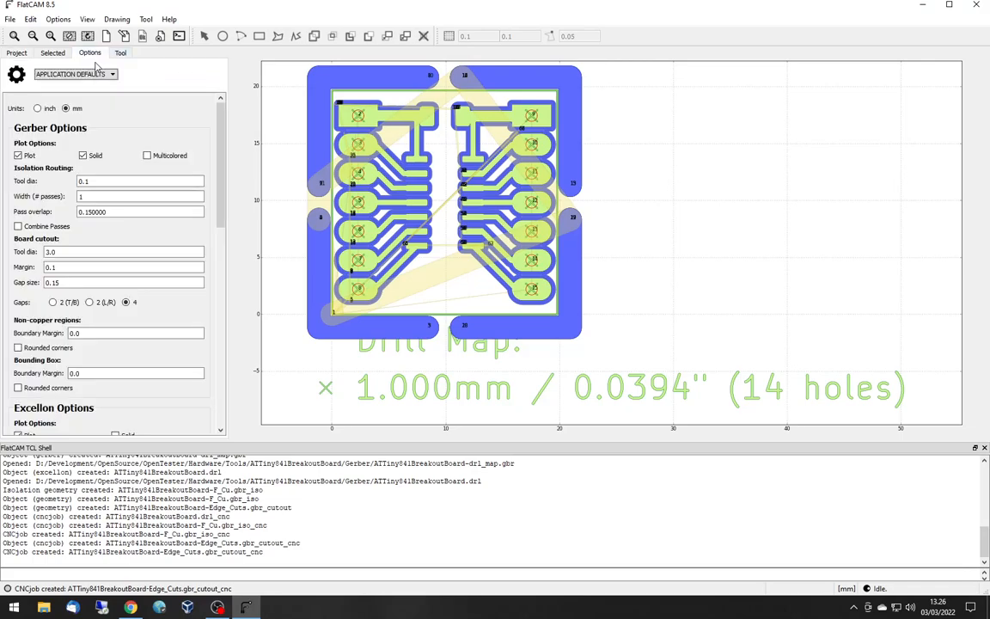
drag(220, 136, 222, 265)
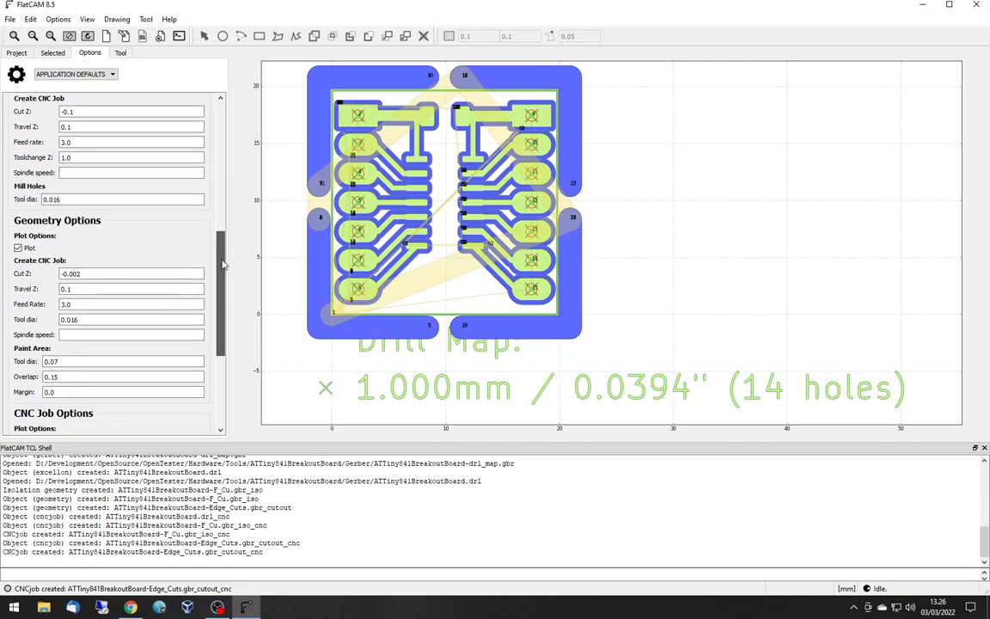
click(121, 53)
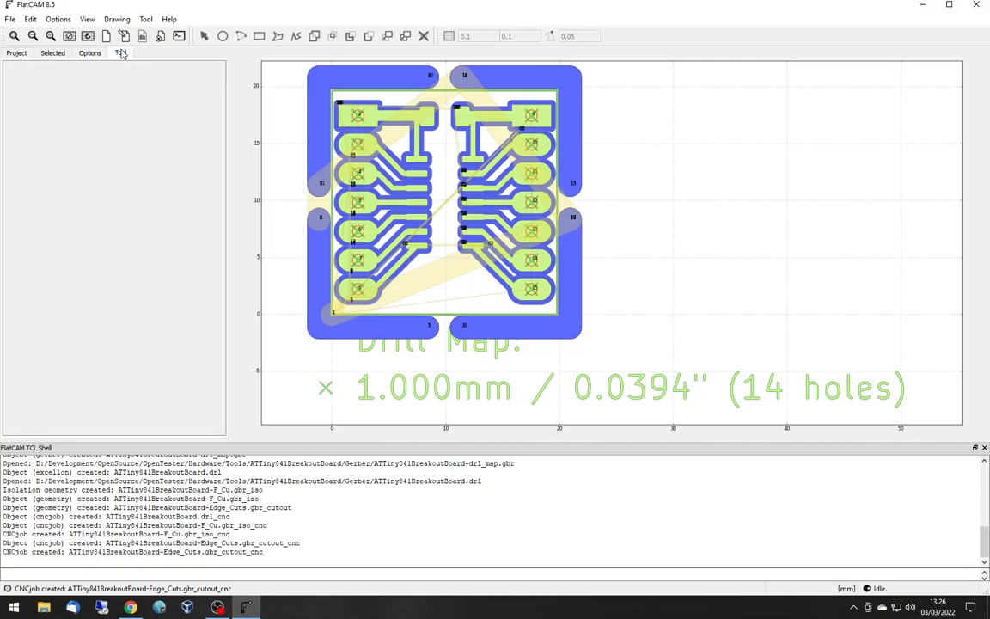
click(49, 56)
click(17, 53)
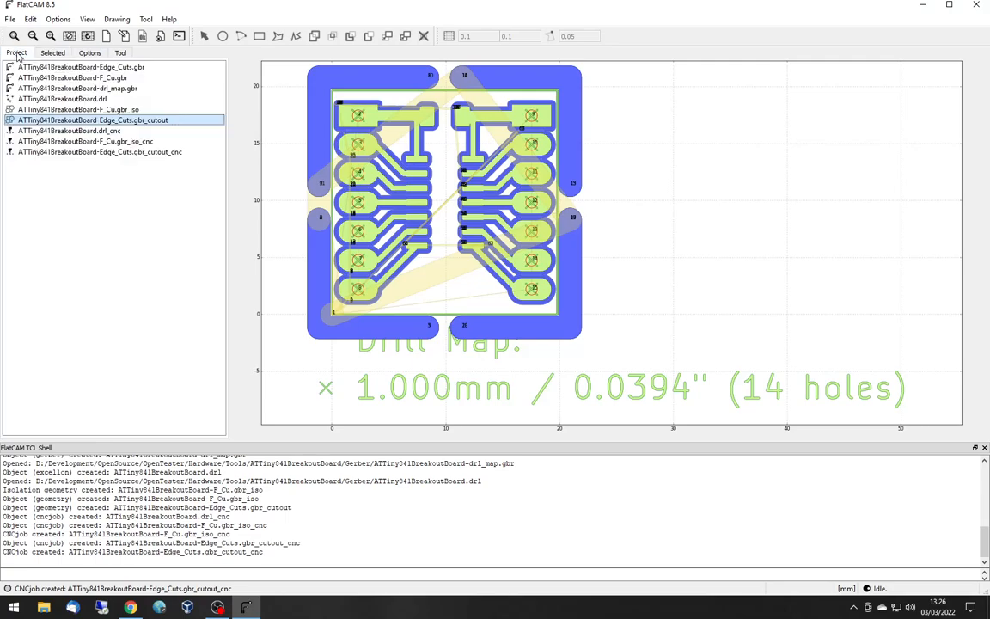
- Save the project as ATTiny841BreakoutBoard in the Gerber folder, overwriting the existing file
click(10, 19)
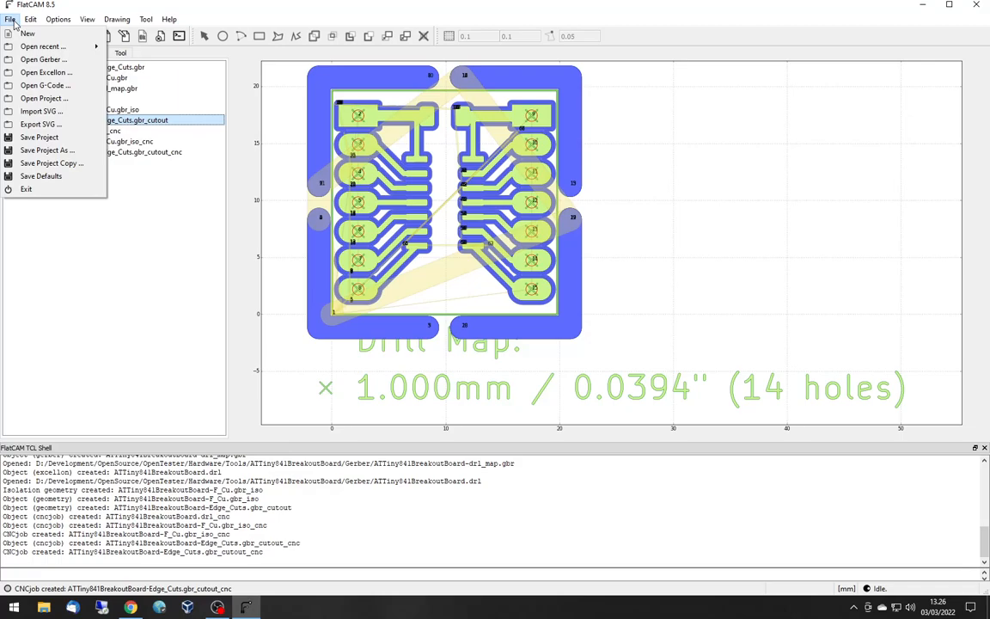
click(50, 138)
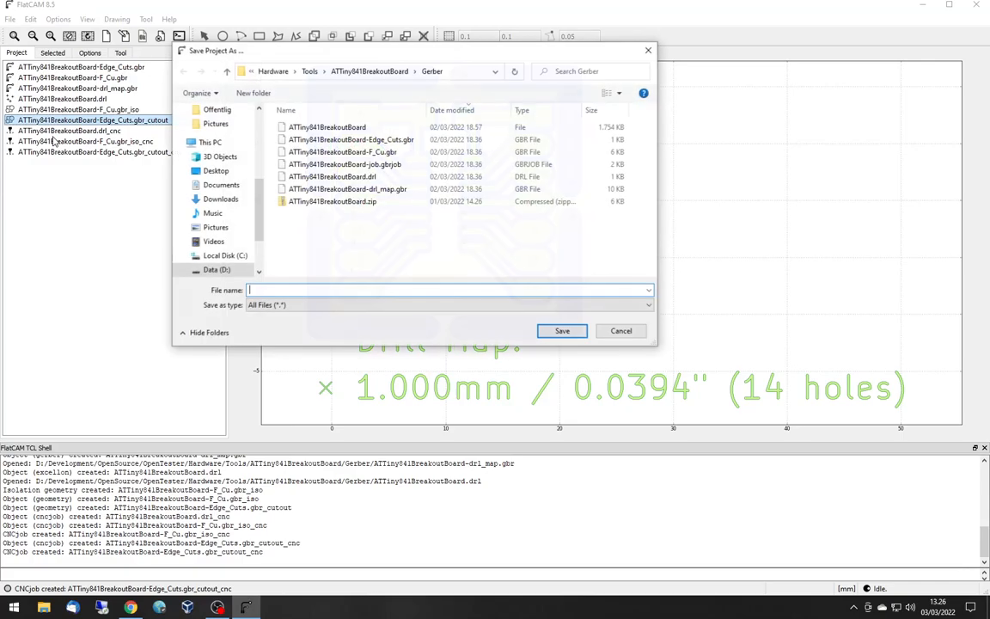
click(348, 129)
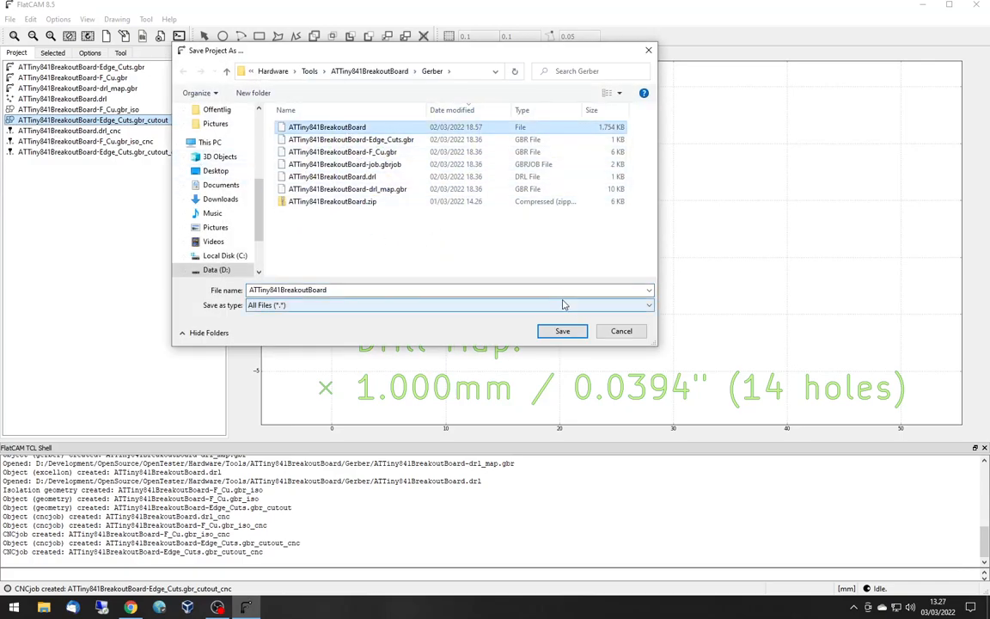
click(562, 332)
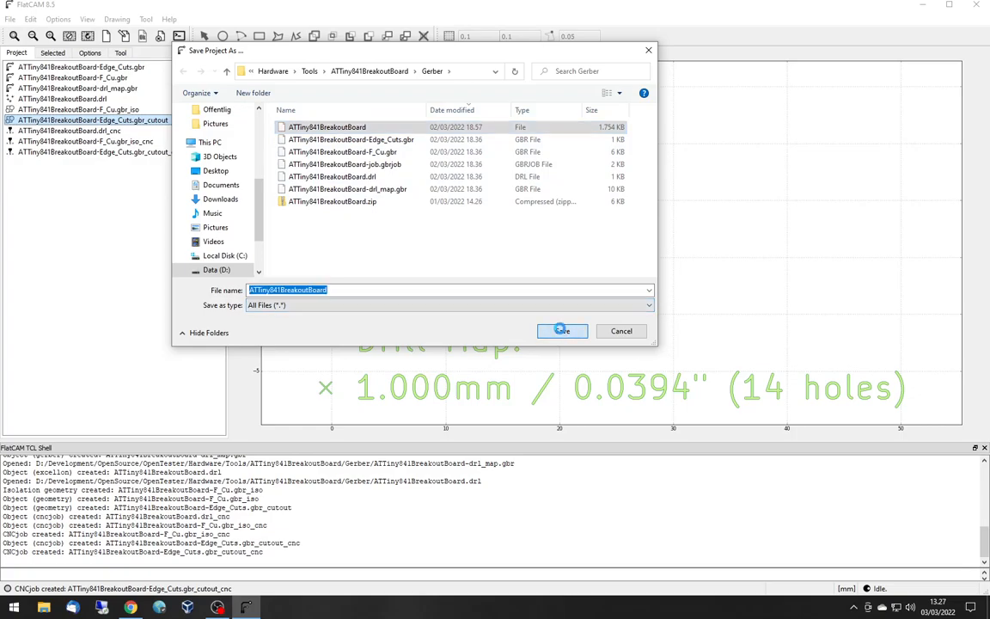
click(547, 309)
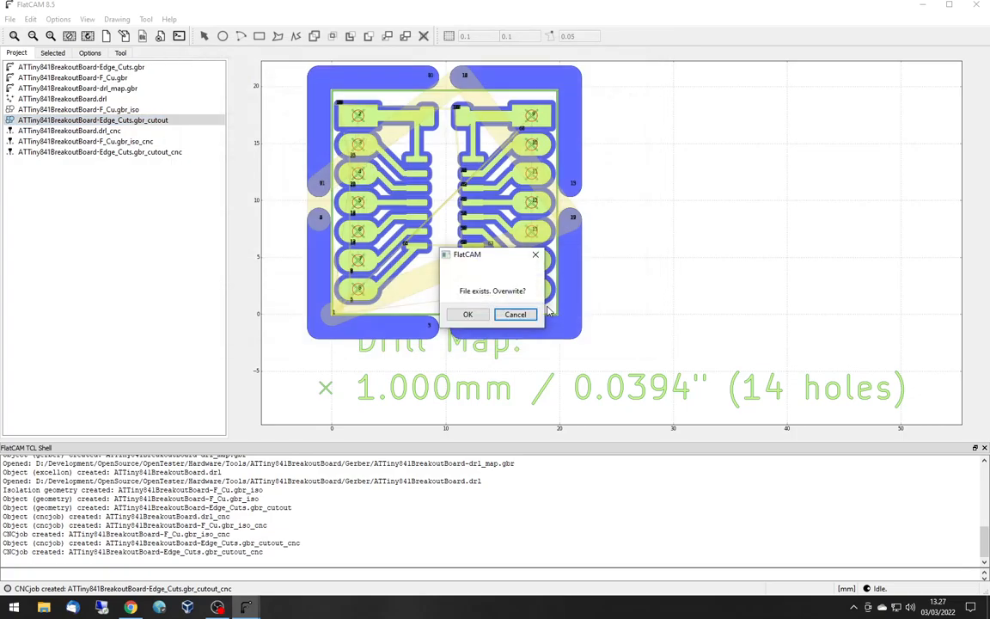
click(467, 313)
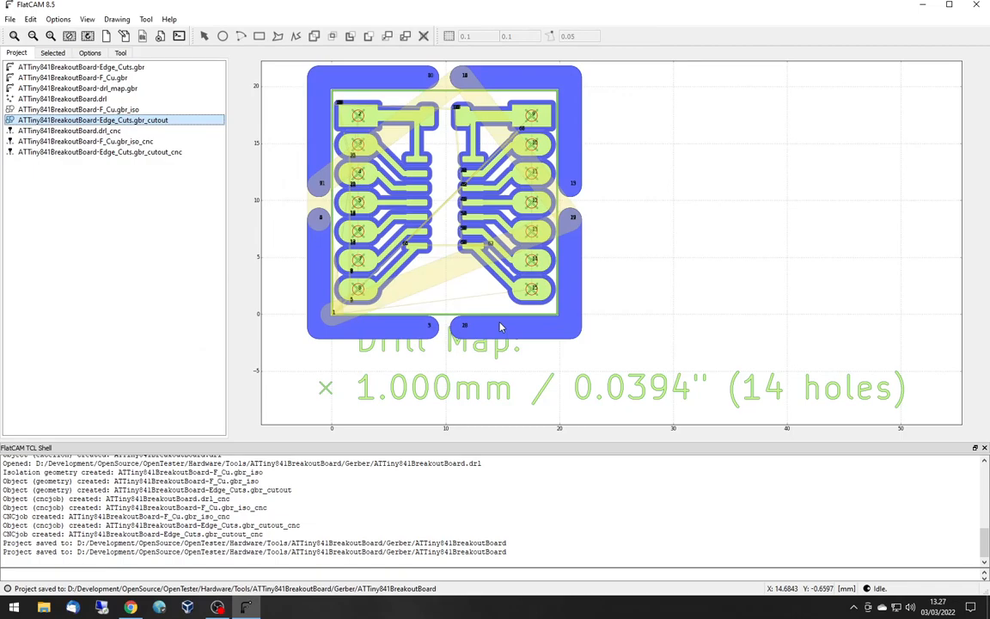